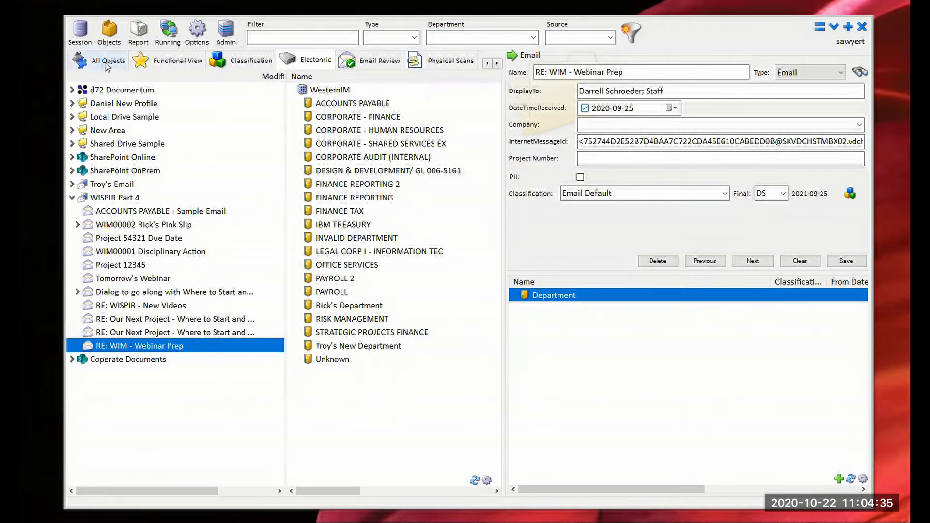
Step: Show all objects filtered to the Box type and view the record of box IM-000-001
click(308, 106)
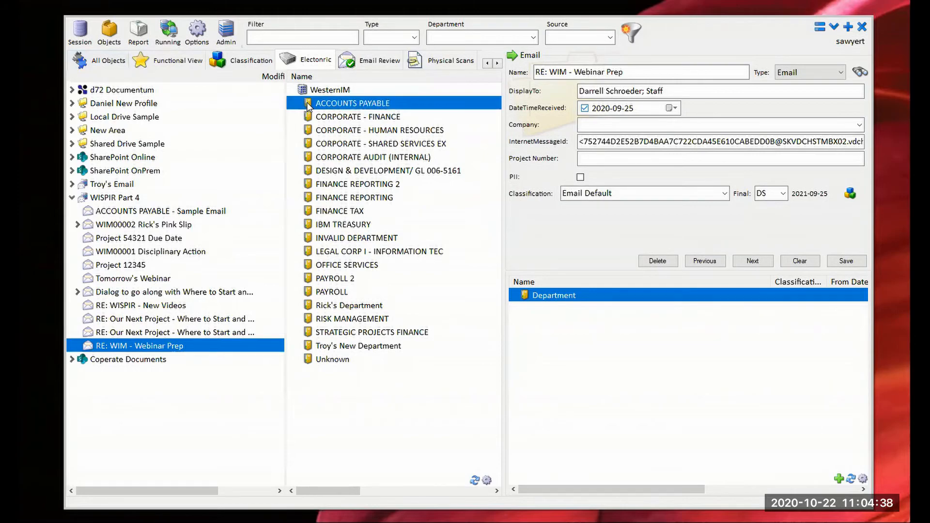
click(104, 60)
click(415, 38)
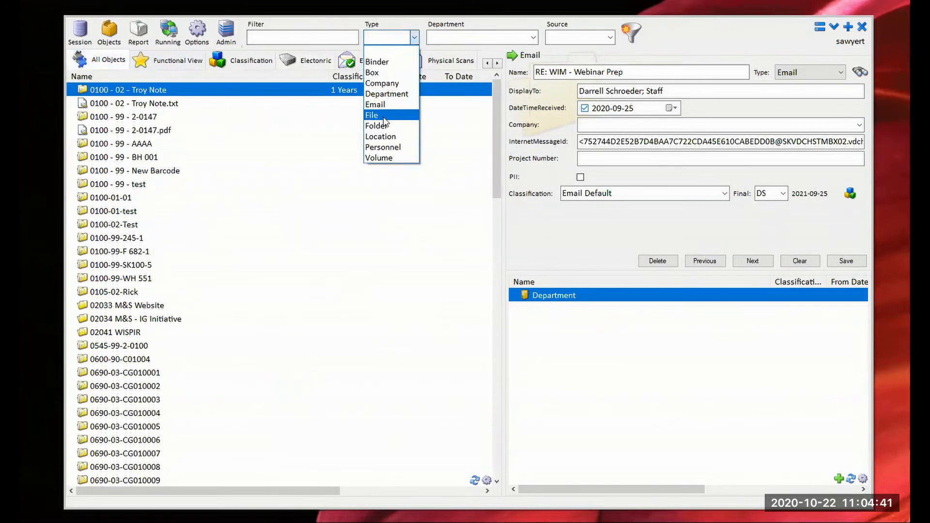
click(379, 74)
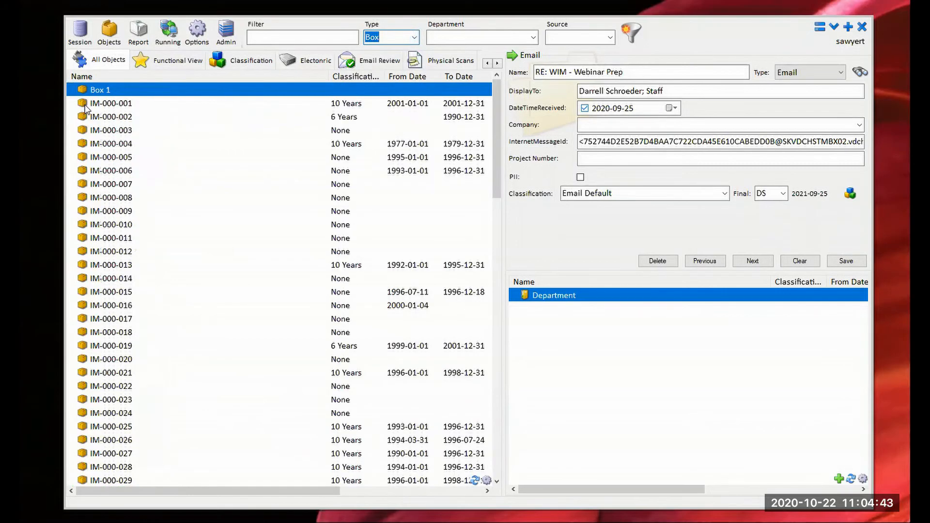
click(83, 104)
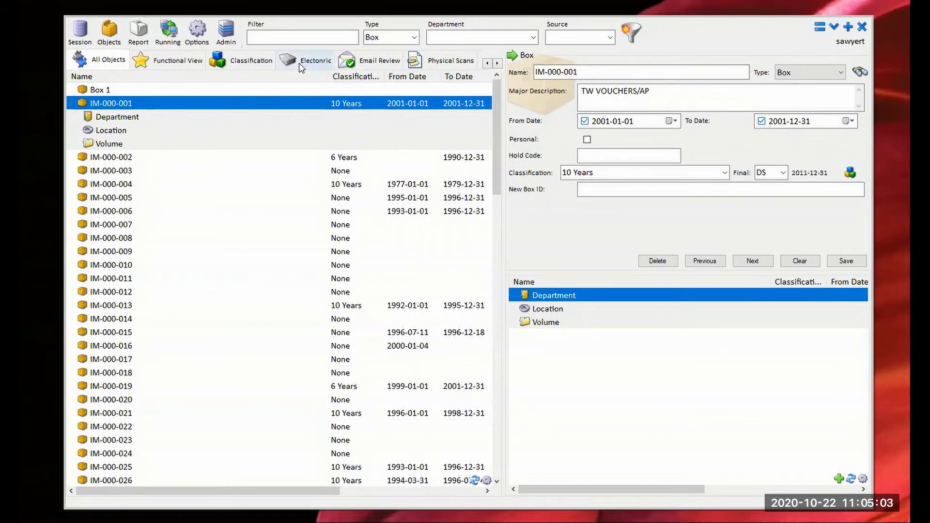
Step: In the electronic view, expand the Local Drive Sample source and the ACCOUNTS PAYABLE department to examine their contents
click(314, 61)
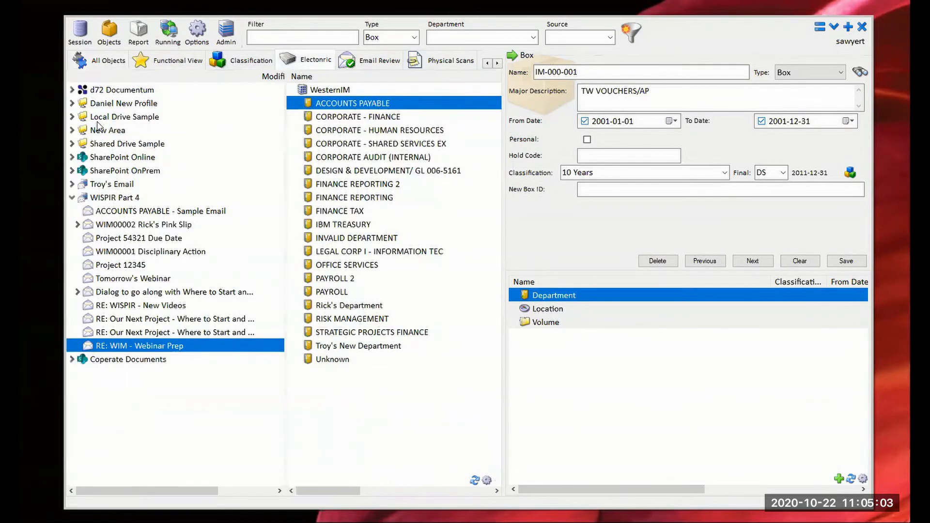
click(72, 117)
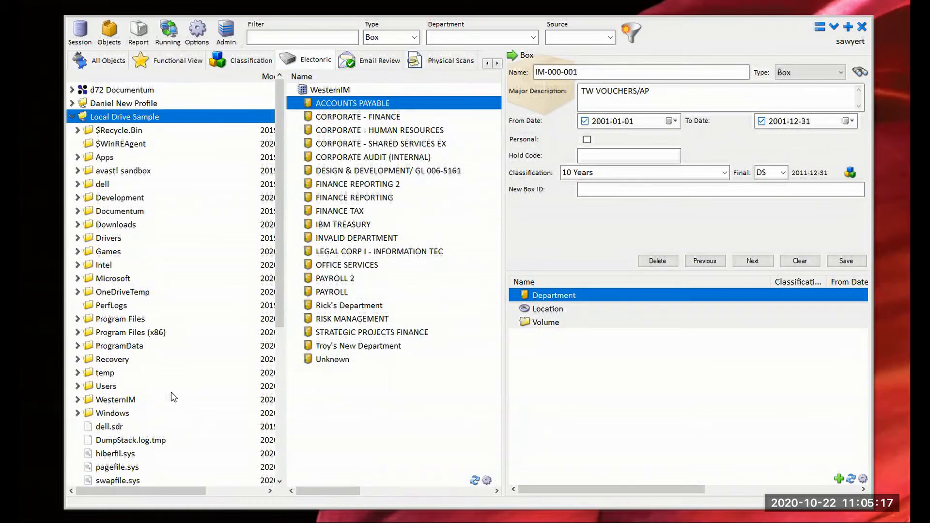
double_click(313, 105)
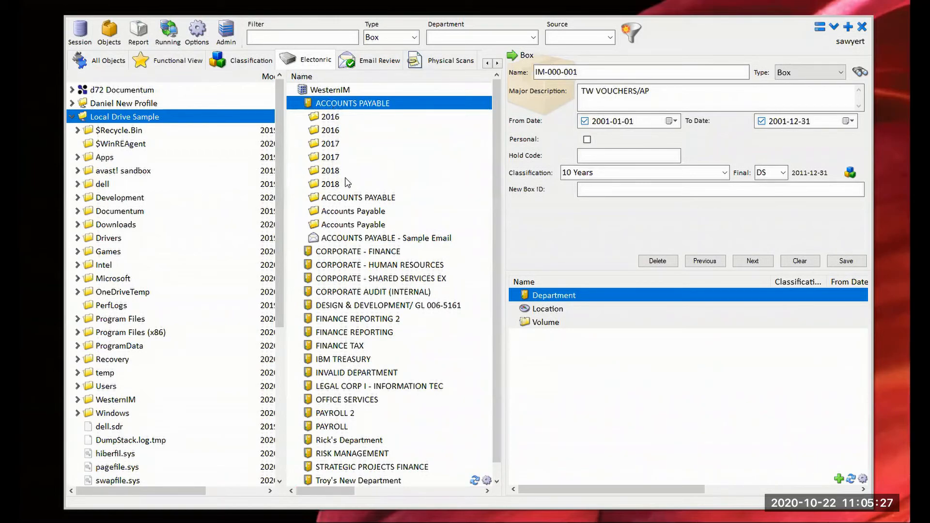
scroll(361, 193, down, 1)
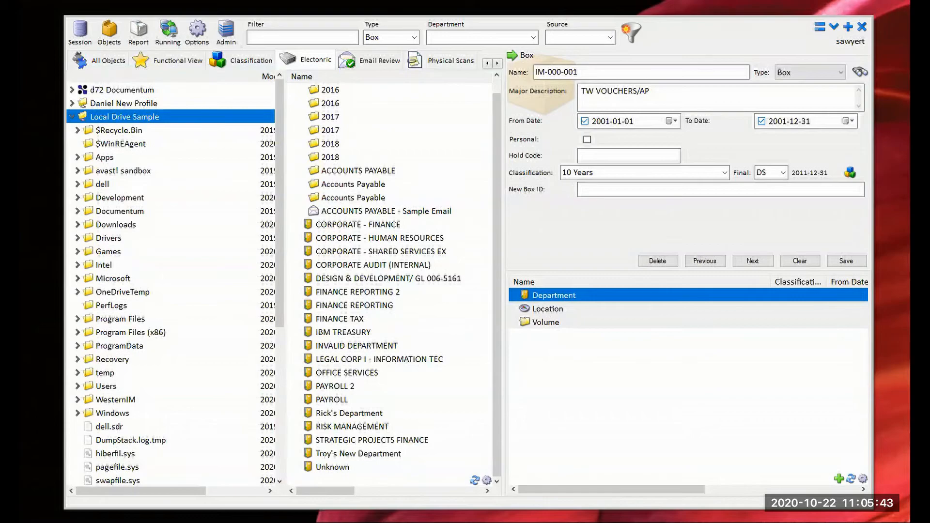
Step: Switch to Outlook and move its window fully into view
drag(673, 44, 125, 35)
click(124, 36)
click(196, 40)
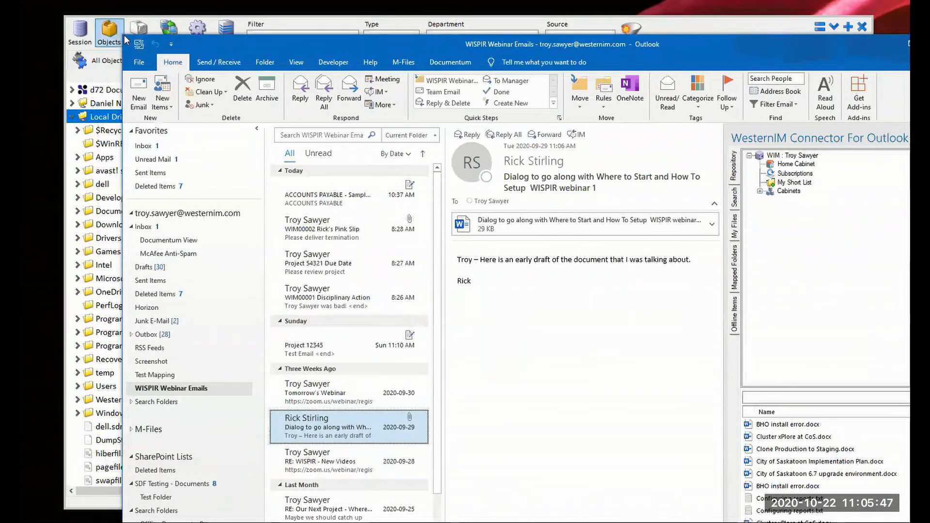
drag(123, 34, 258, 96)
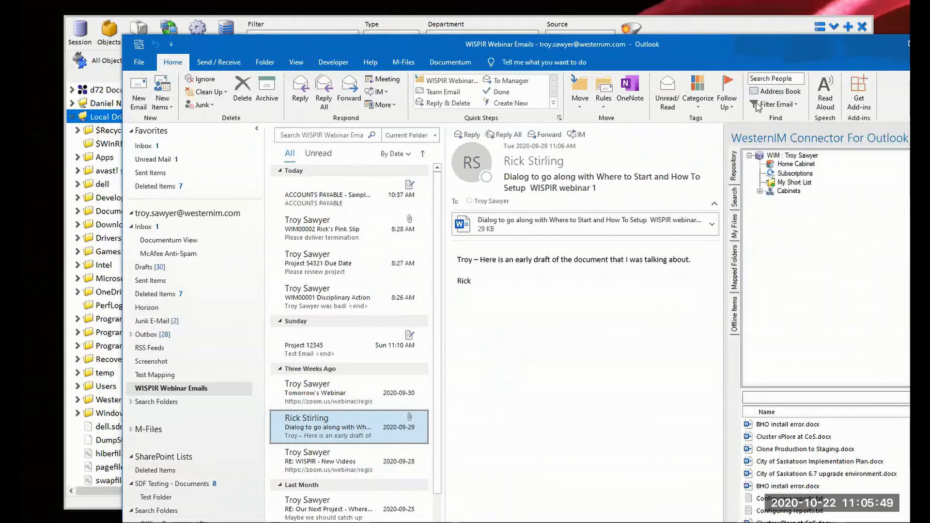
drag(756, 103, 607, 26)
Step: Review the messages in WISPIR Webinar Emails, closing the WesternIM Connector pane and highlighting the open email's recipient
scroll(176, 352, down, 1)
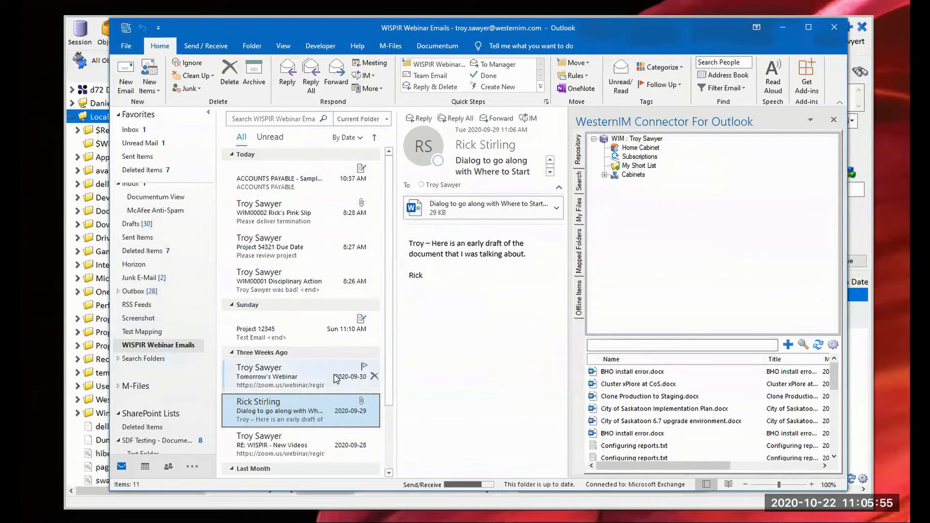
scroll(304, 339, down, 2)
scroll(304, 343, down, 1)
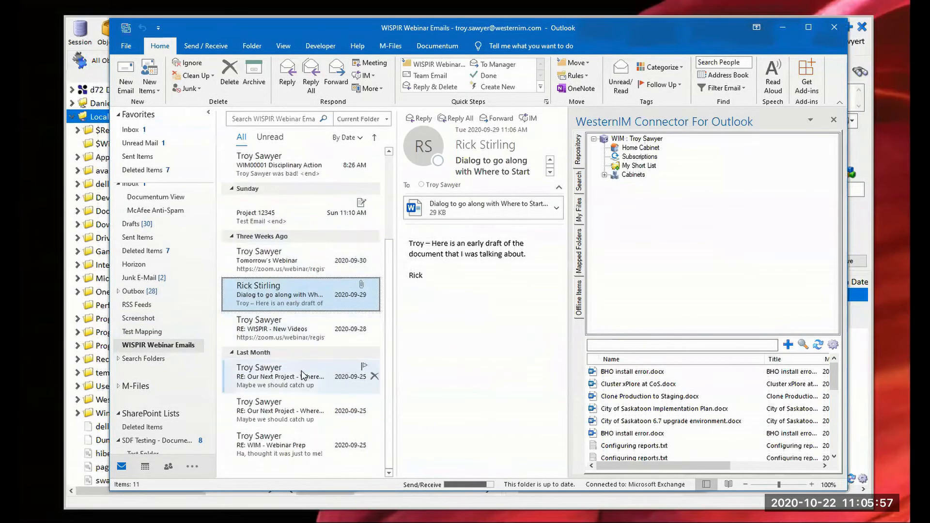
drag(609, 28, 625, 27)
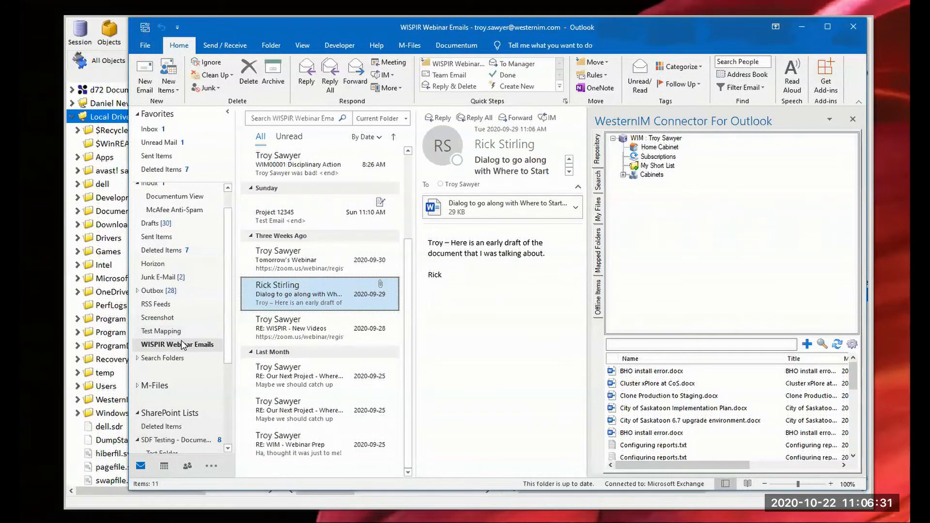
click(853, 119)
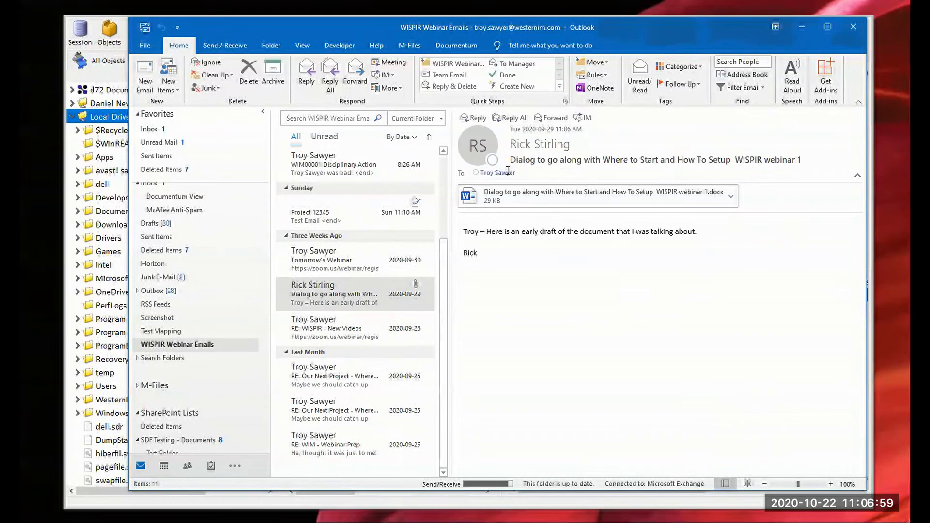
drag(521, 175, 477, 175)
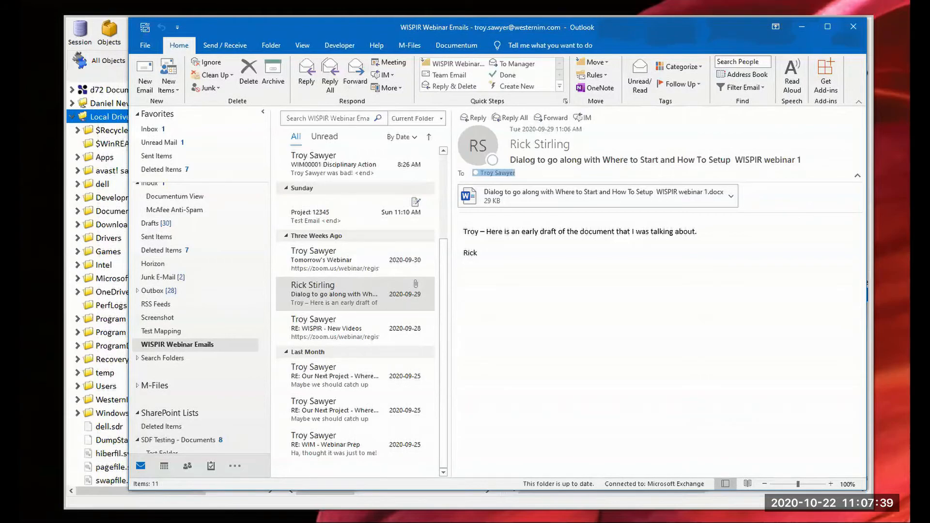
Step: Switch back to WISPIR and inspect the Folder setting in the WISPIR Part 4 electronic profile, closing it without saving
click(593, 500)
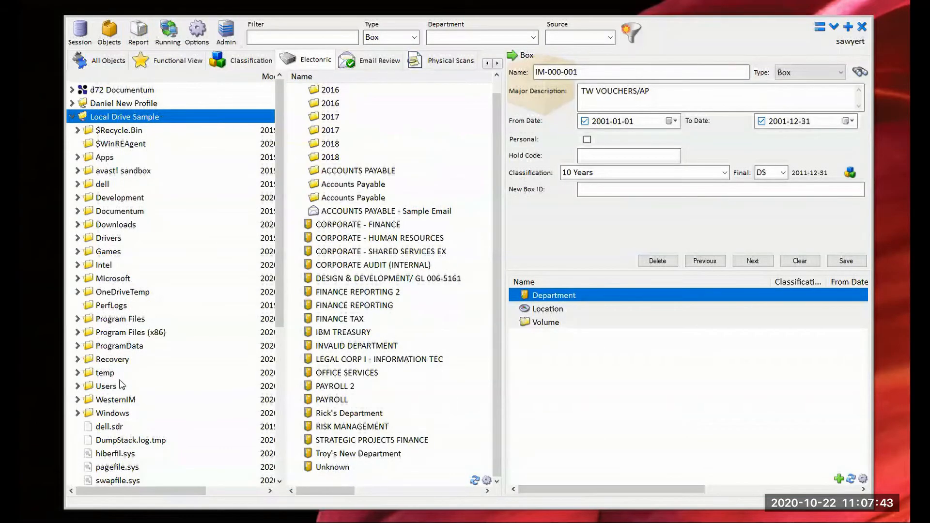
click(71, 116)
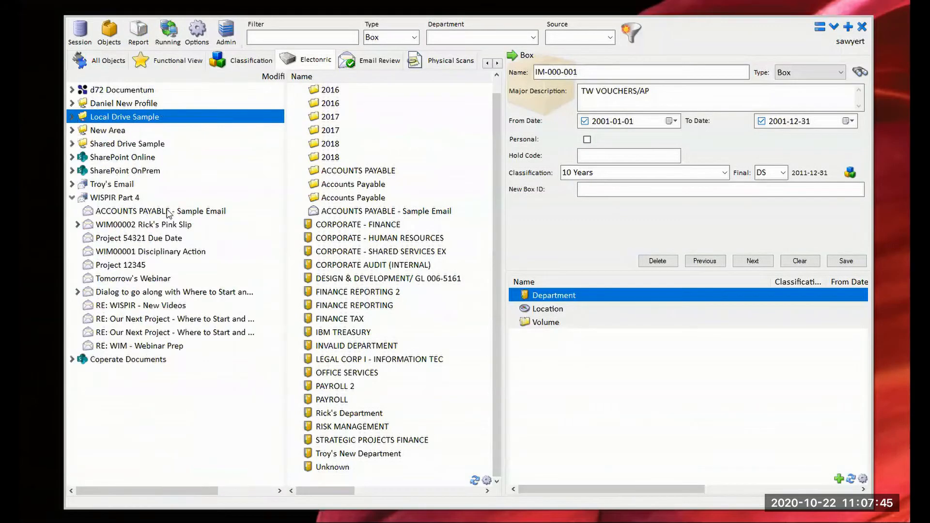
click(107, 197)
right_click(110, 195)
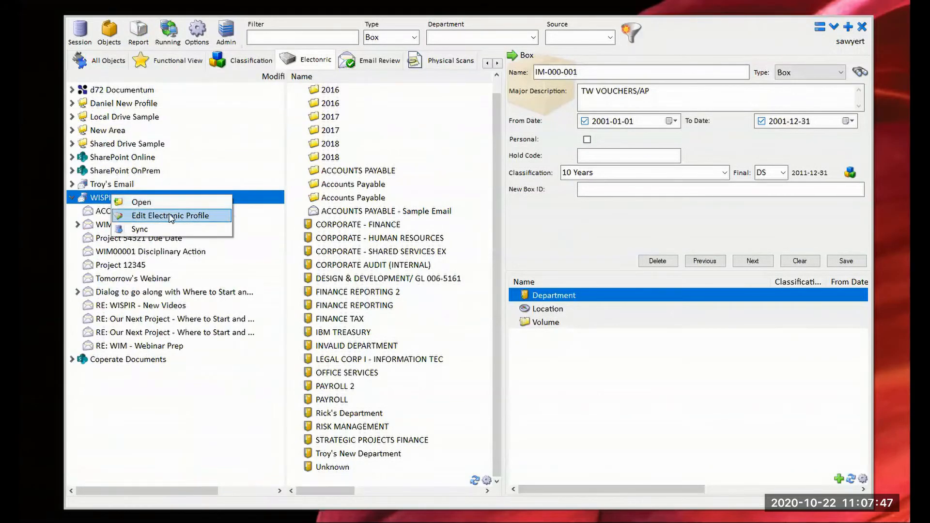
click(173, 220)
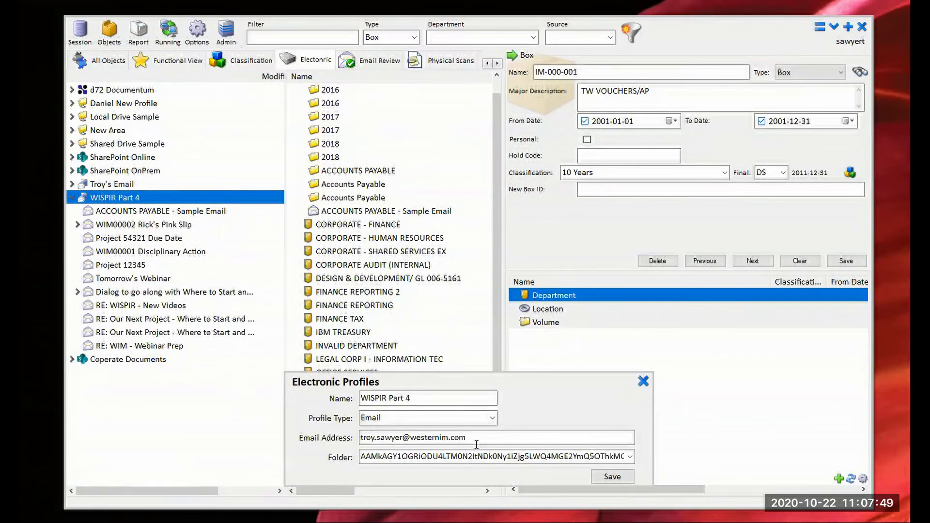
click(630, 457)
click(629, 458)
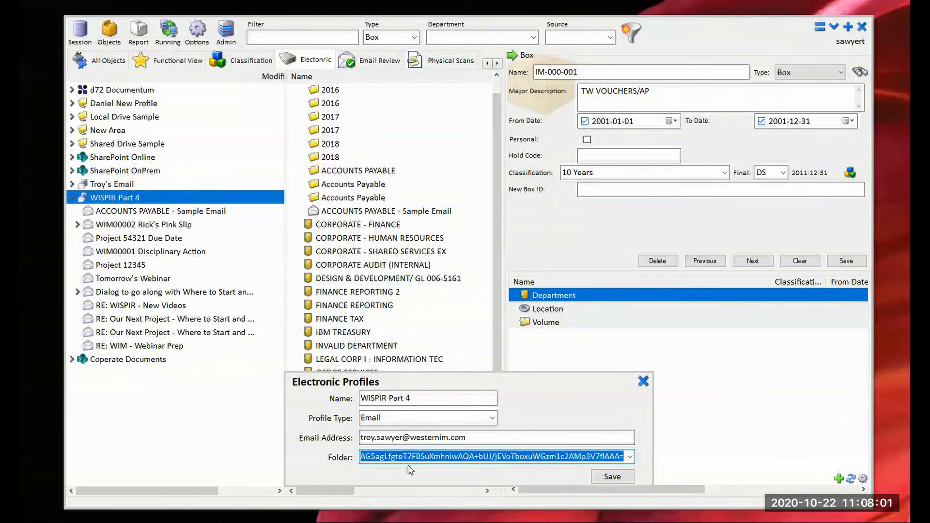
click(643, 381)
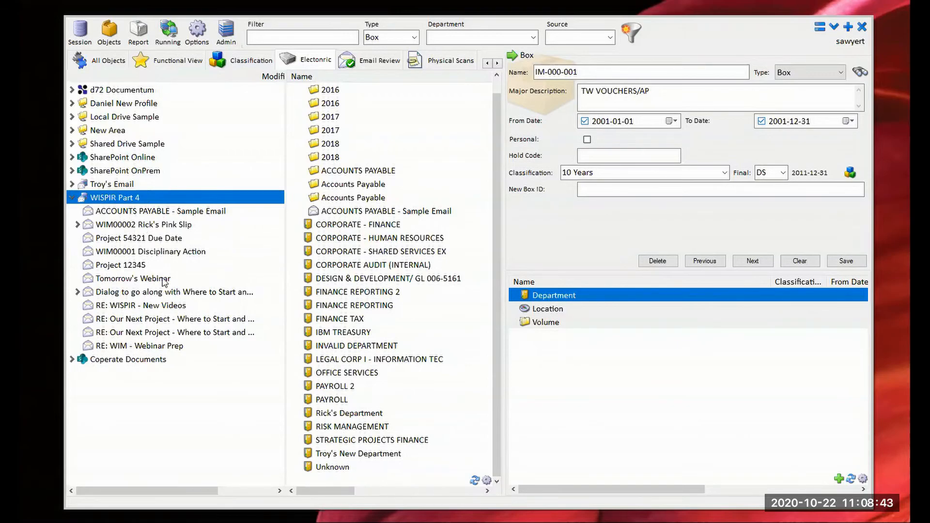
Step: View the RE: WIM - Webinar Prep and ACCOUNTS PAYABLE - Sample Email records and collapse the ACCOUNTS PAYABLE department
click(155, 347)
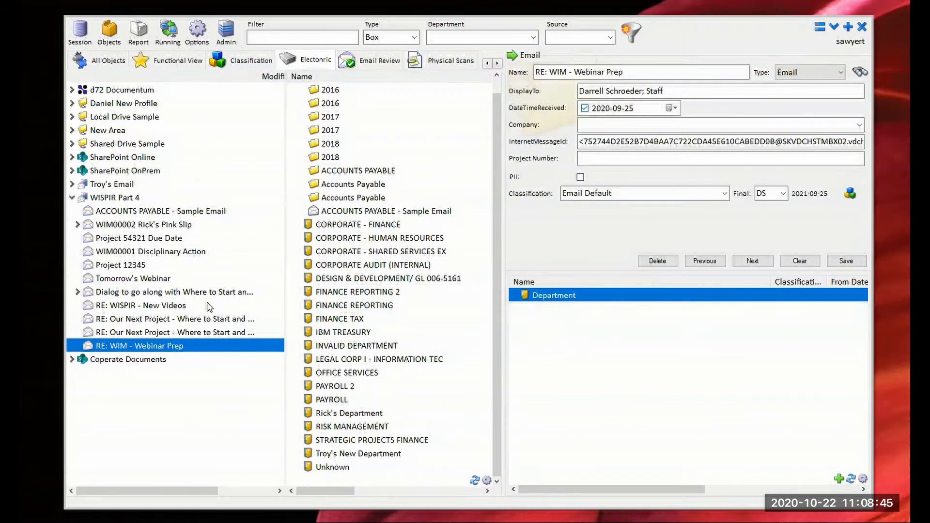
click(201, 212)
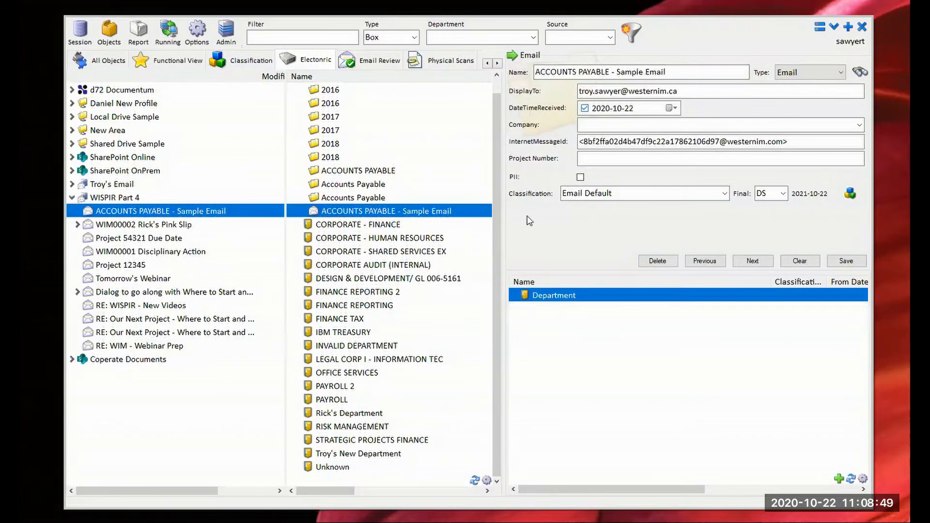
scroll(438, 223, up, 1)
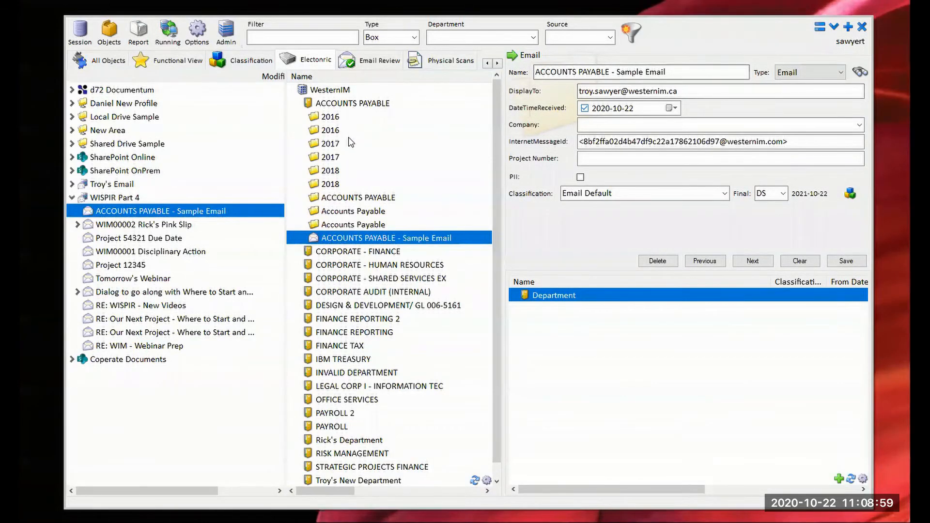
double_click(308, 108)
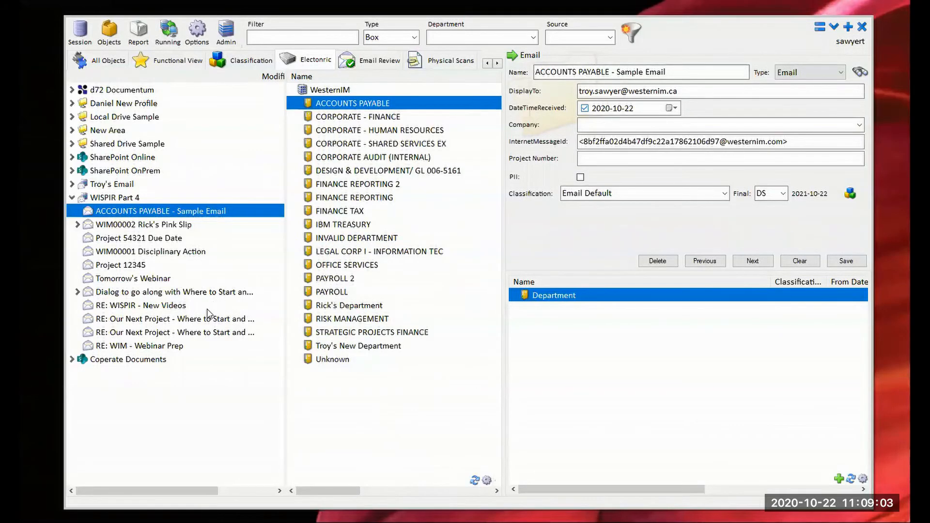
Step: Compare the DisplayTo value of the RE: WIM - Webinar Prep record with the recipients of the same email in Outlook
click(156, 347)
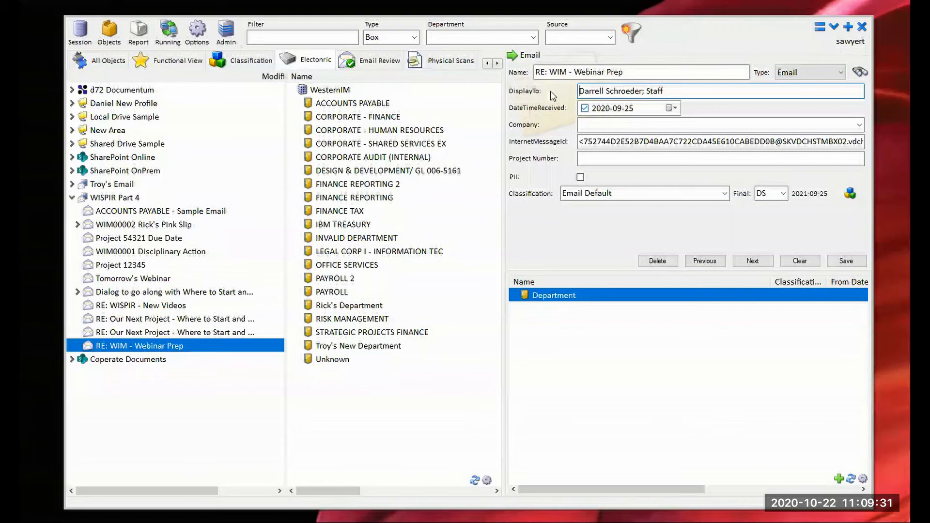
drag(695, 93, 576, 95)
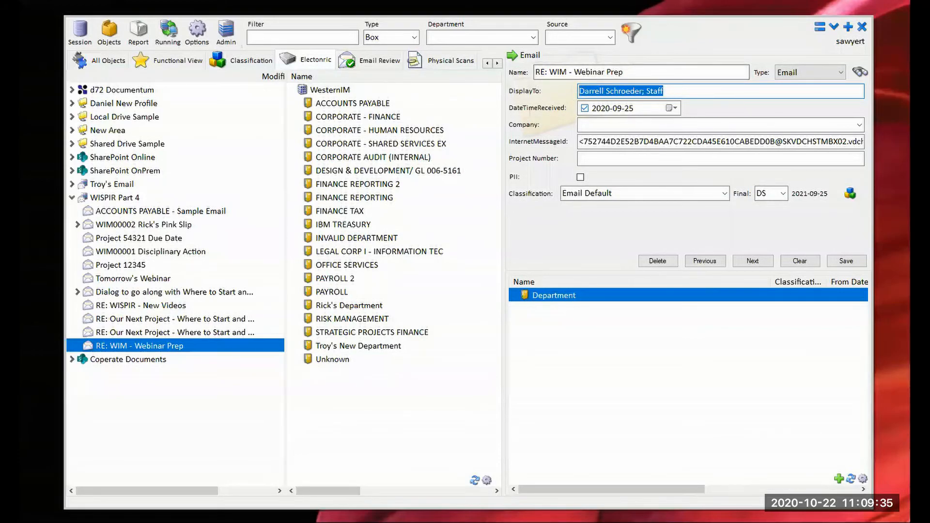
key(alt+Tab)
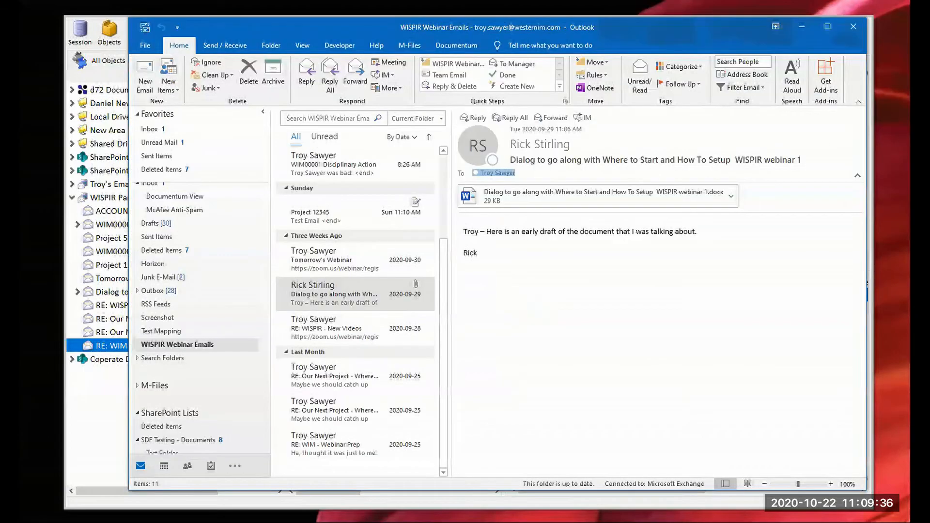
click(328, 439)
click(558, 174)
drag(558, 175, 483, 174)
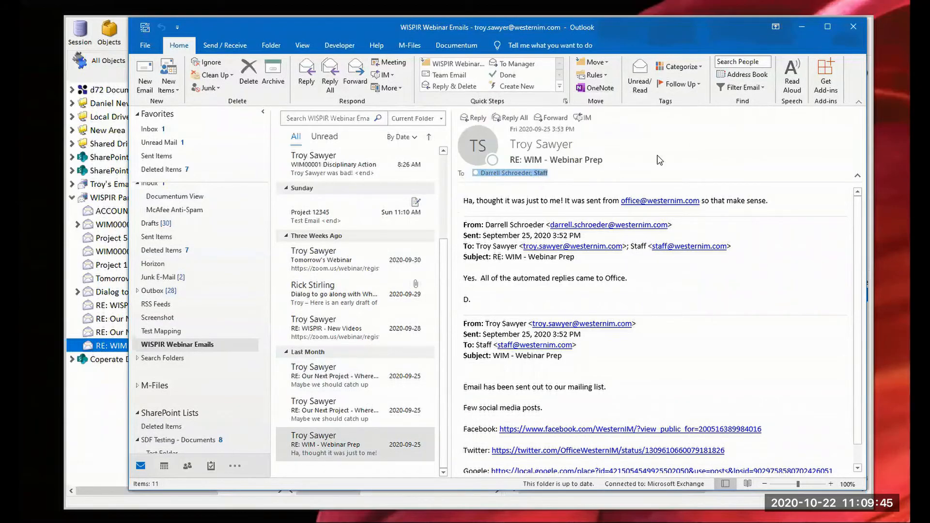
click(799, 28)
click(676, 91)
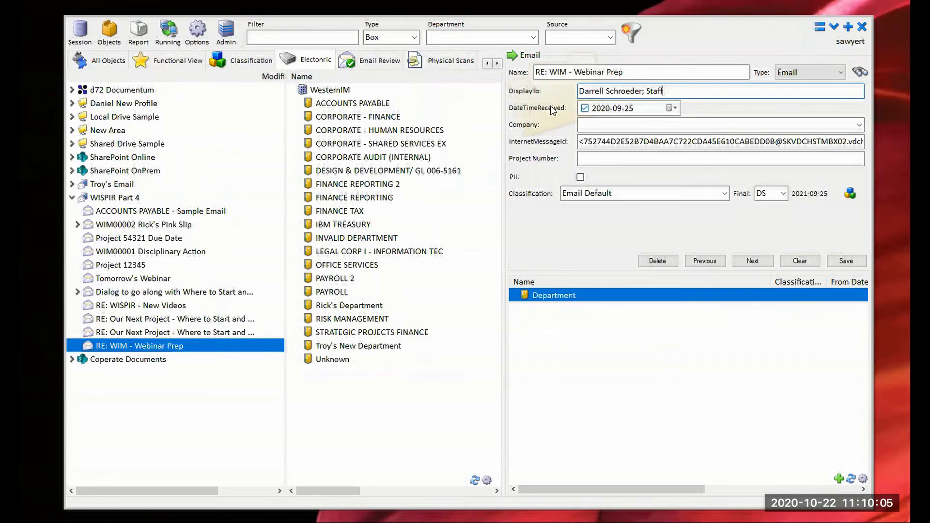
Step: Inspect the record's full InternetMessageId and try switching its PII flag on and back off
drag(581, 143, 818, 142)
click(818, 141)
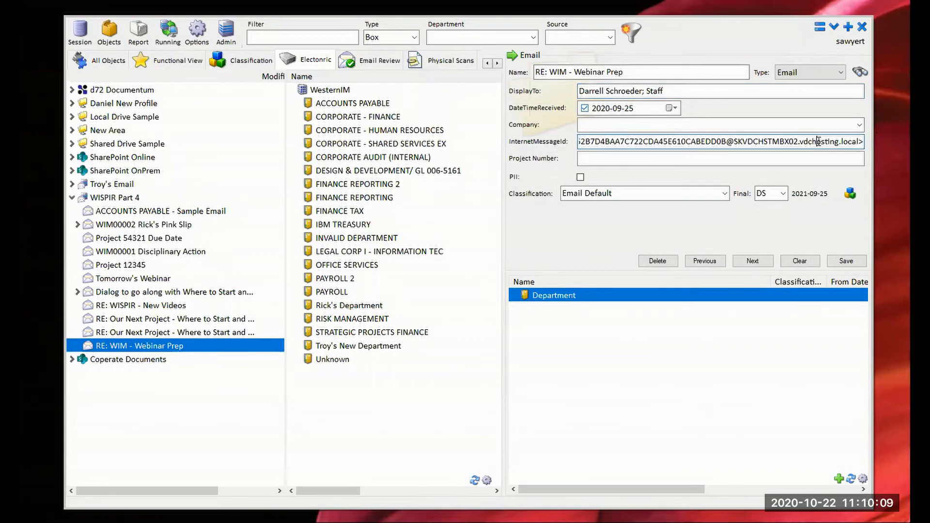
double_click(852, 141)
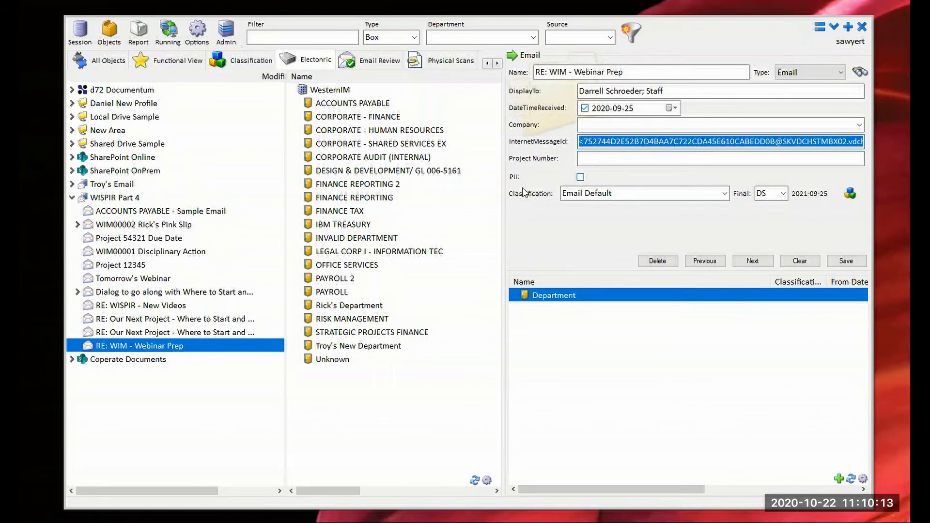
click(580, 177)
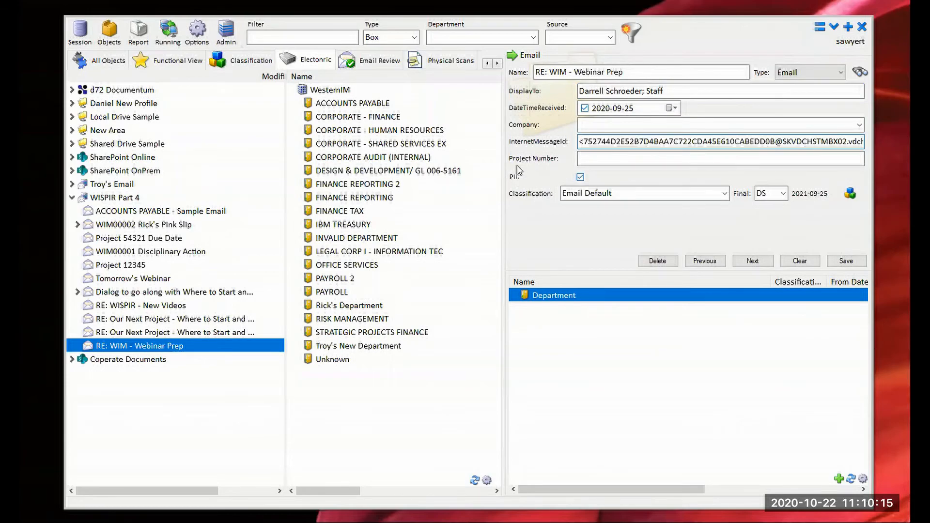
click(581, 177)
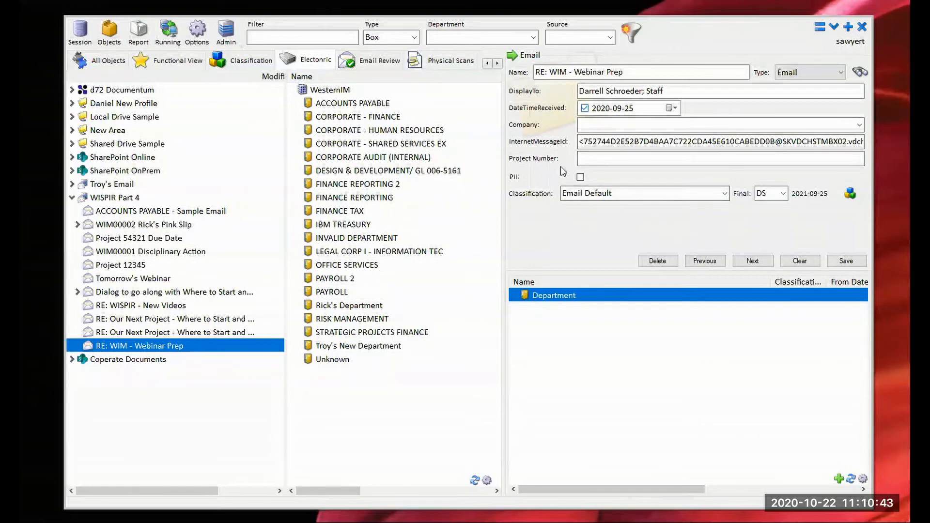
Step: Open the Object Type Editor and load the Email object type
click(225, 32)
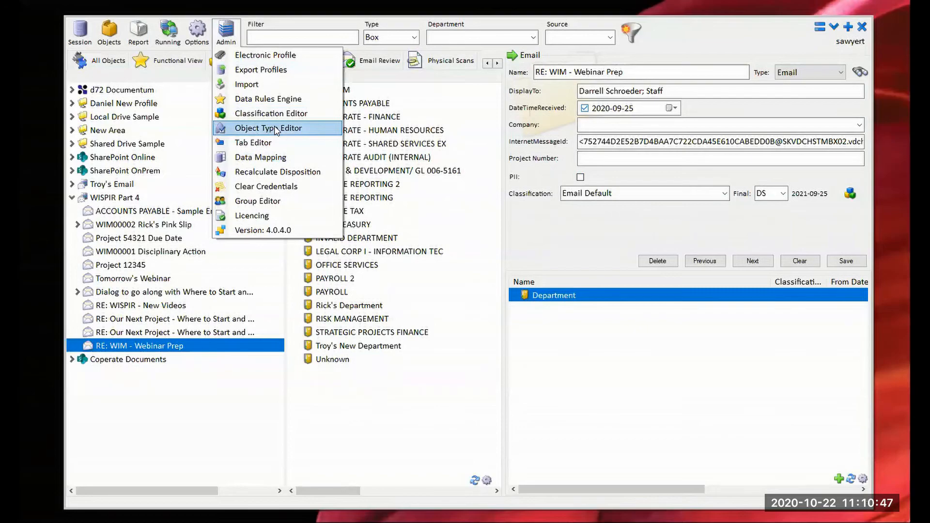
click(276, 130)
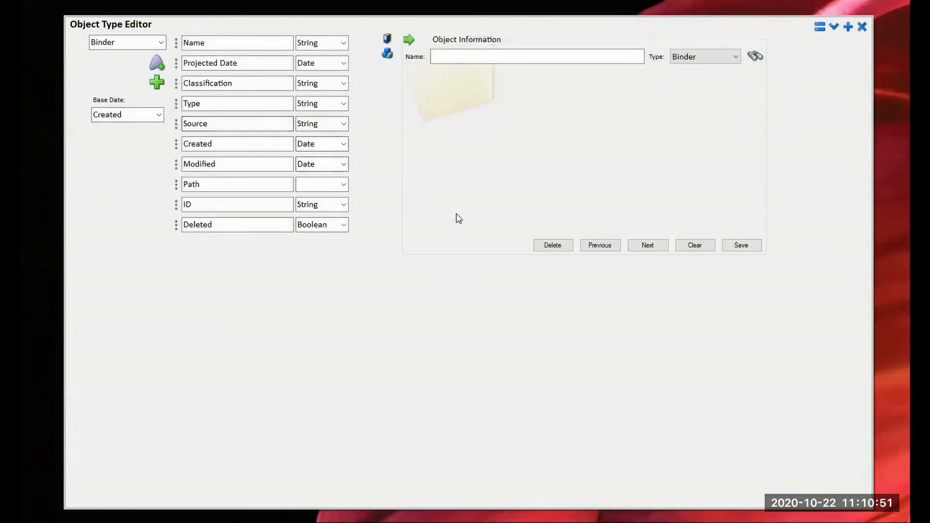
click(161, 42)
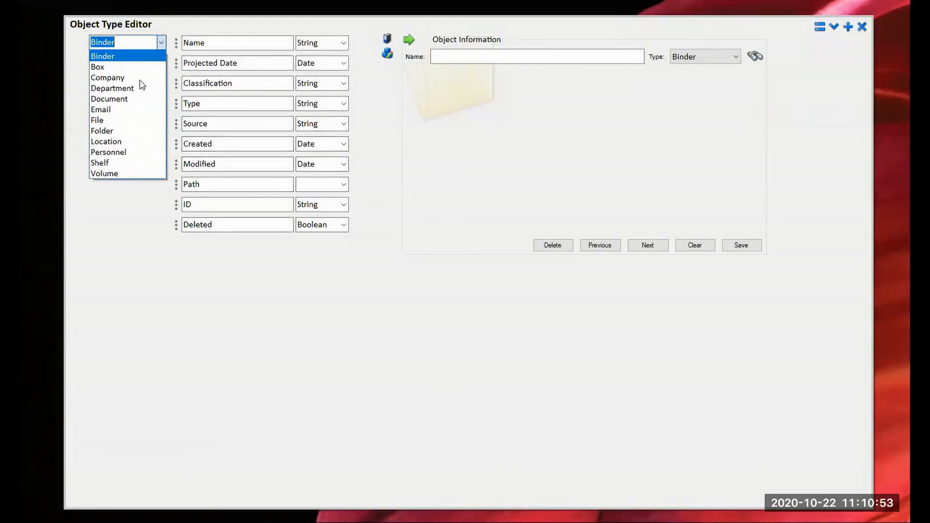
click(133, 114)
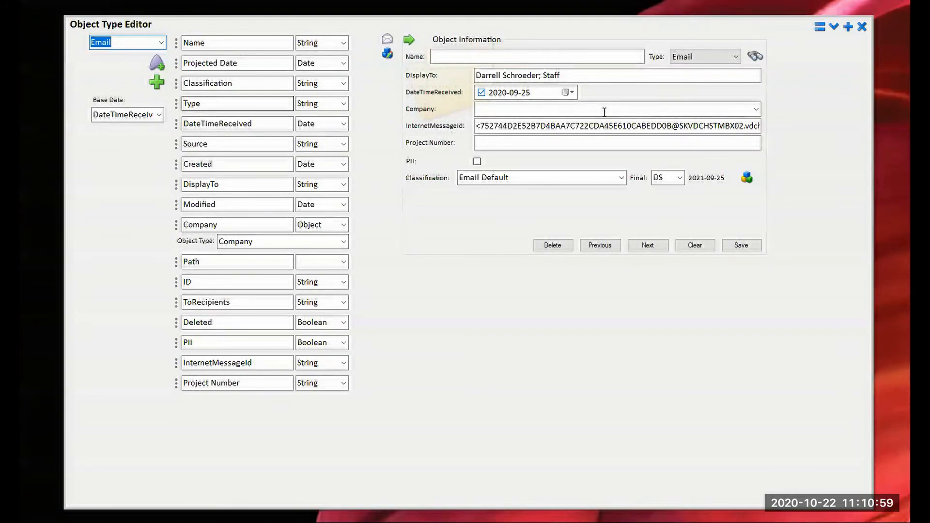
Step: Add a String property named From to the Email type and move it directly below DateTimeReceived
click(156, 83)
text(Frfom)
key(BackSpace)
key(BackSpace)
key(BackSpace)
key(BackSpace)
text(rom)
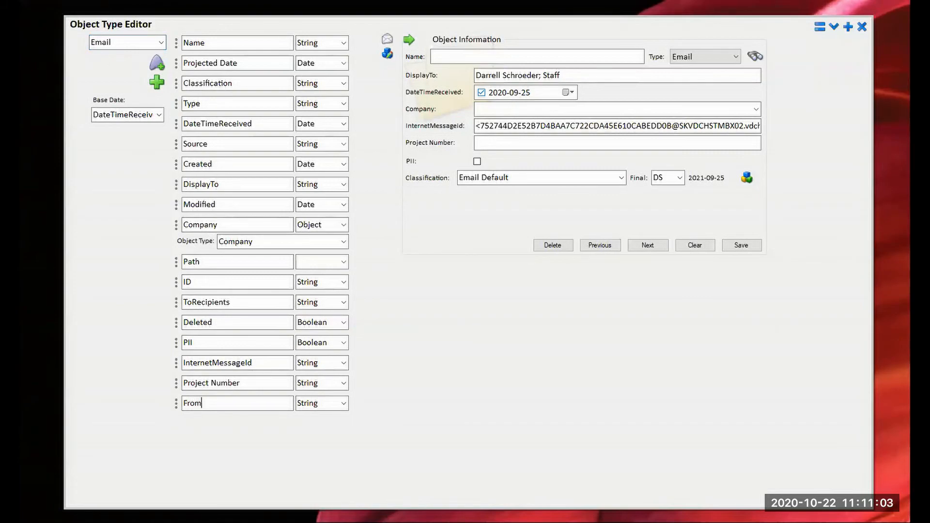
click(343, 404)
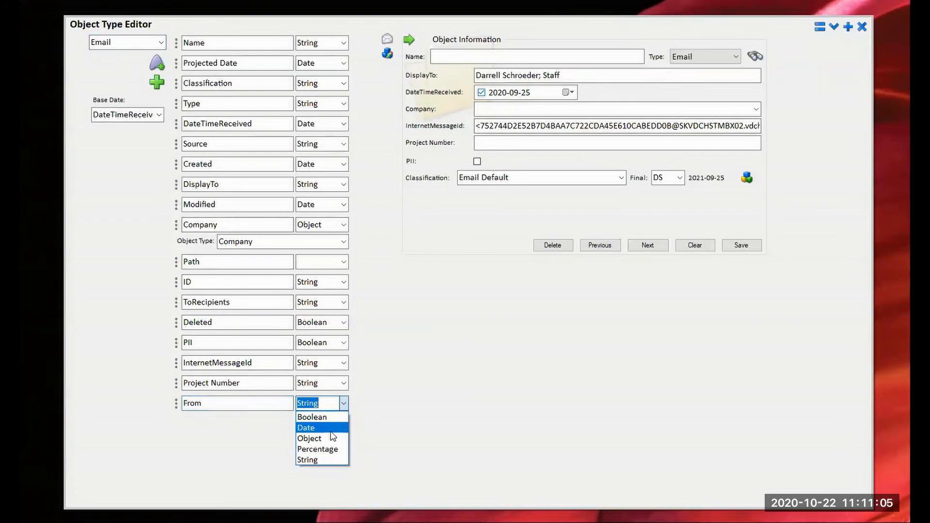
click(410, 402)
drag(176, 407, 182, 142)
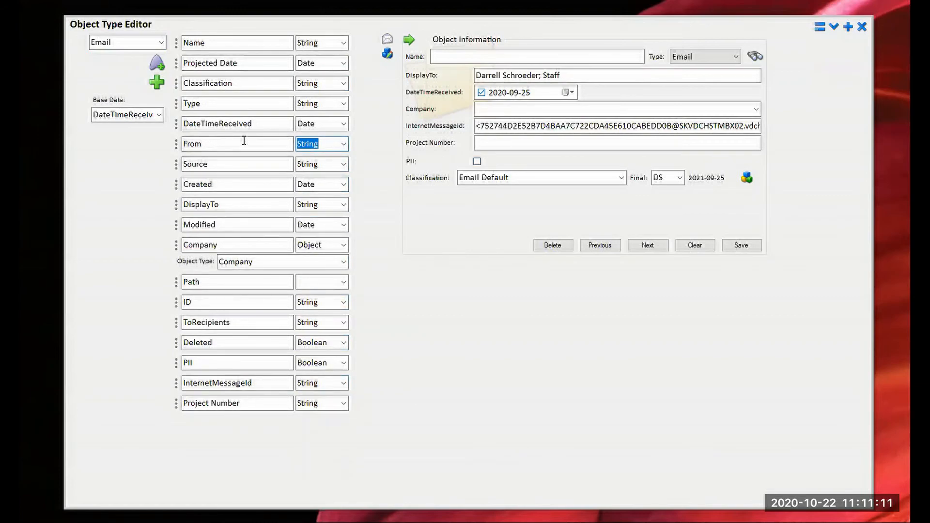
Step: Open the Email type's form editor and append a new form line that uses the From property
click(387, 54)
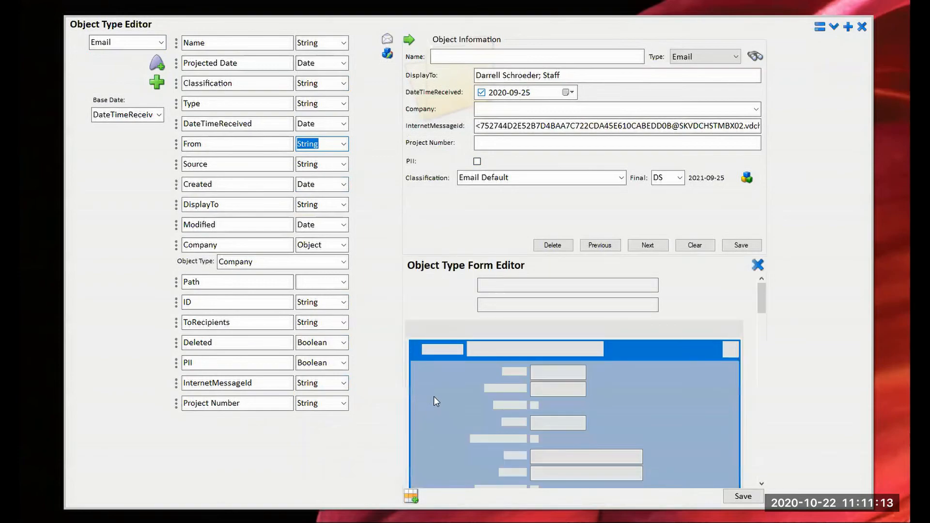
scroll(698, 373, down, 15)
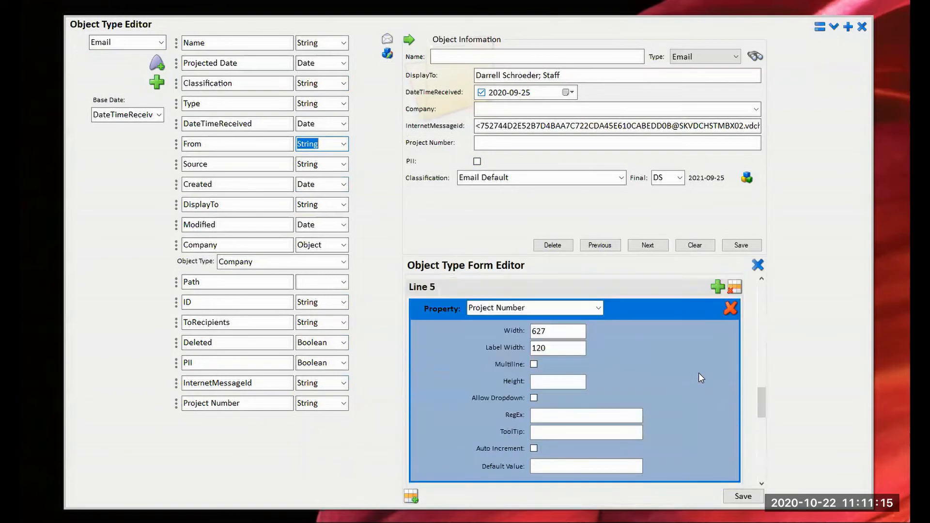
scroll(698, 372, down, 5)
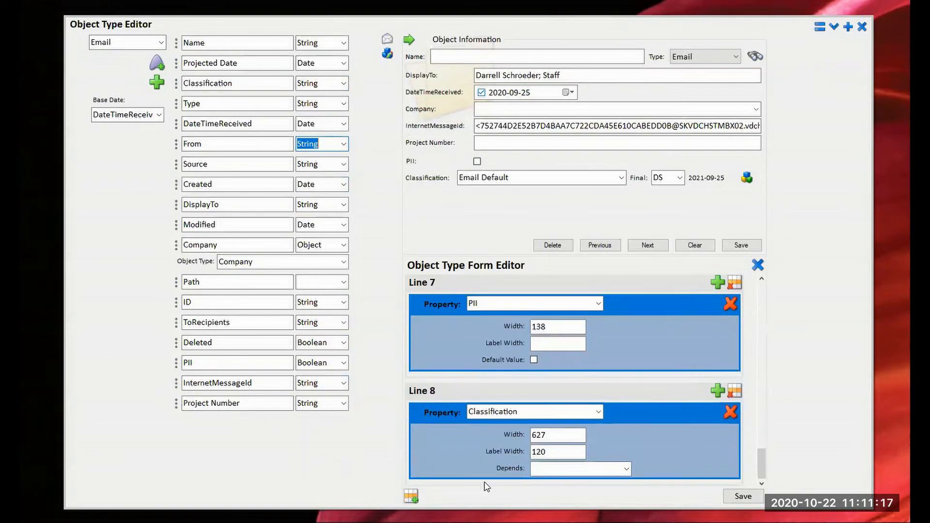
click(412, 498)
scroll(717, 443, down, 1)
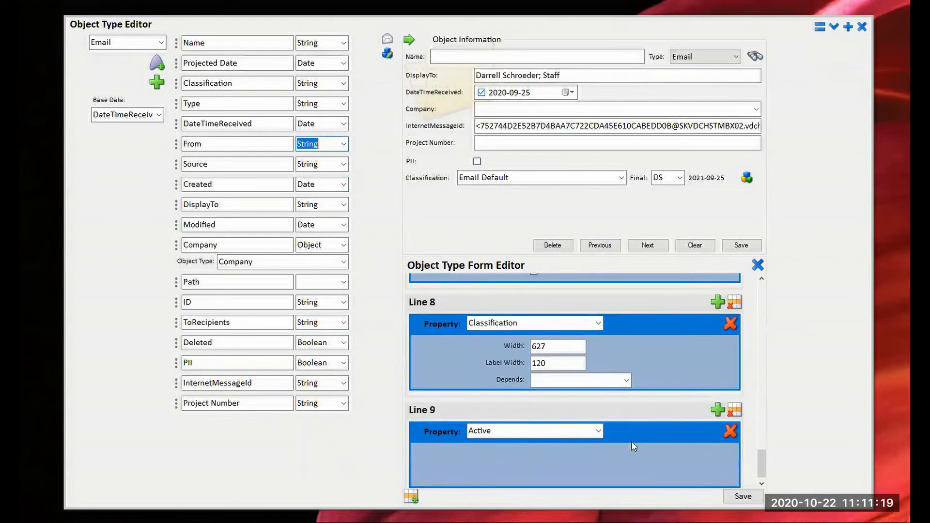
click(601, 433)
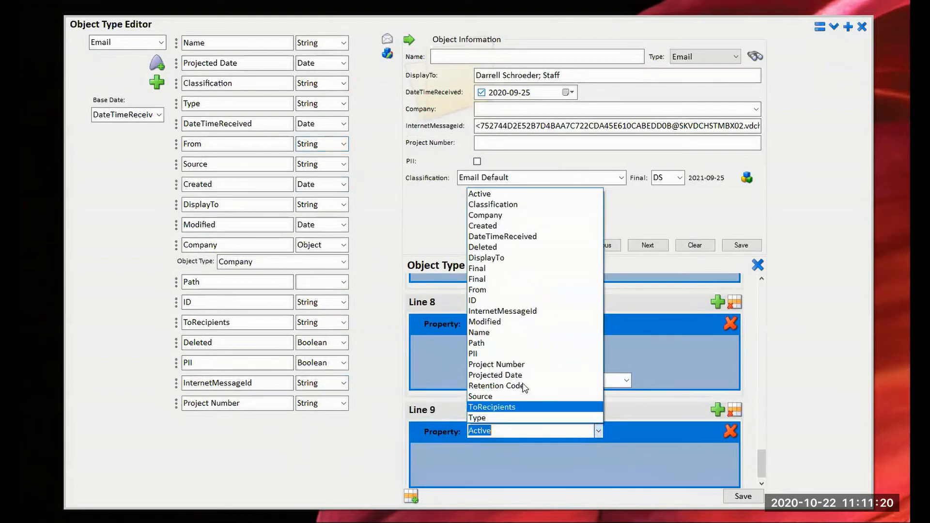
click(501, 290)
Step: Set the new From line's width to 627 and label width to 120, then save the form
scroll(664, 421, down, 3)
click(563, 328)
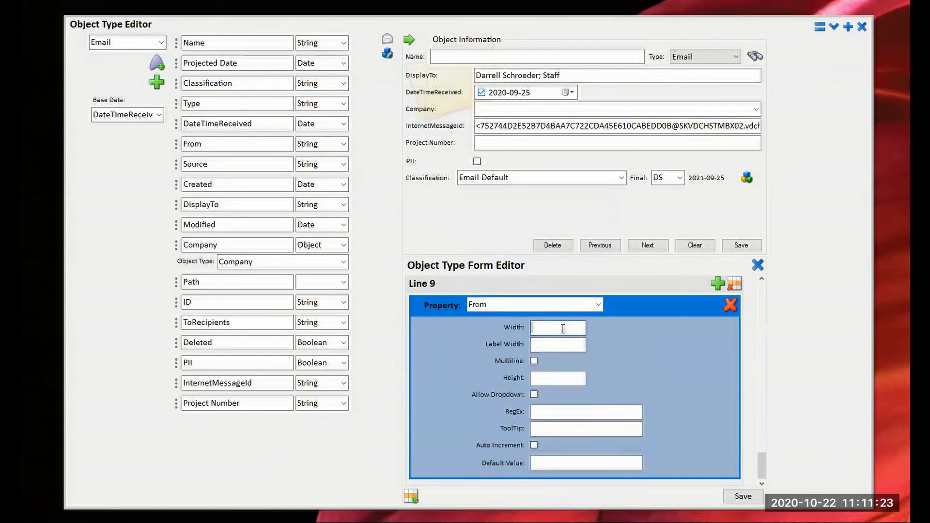
text(627)
key(Tab)
text(120)
click(745, 496)
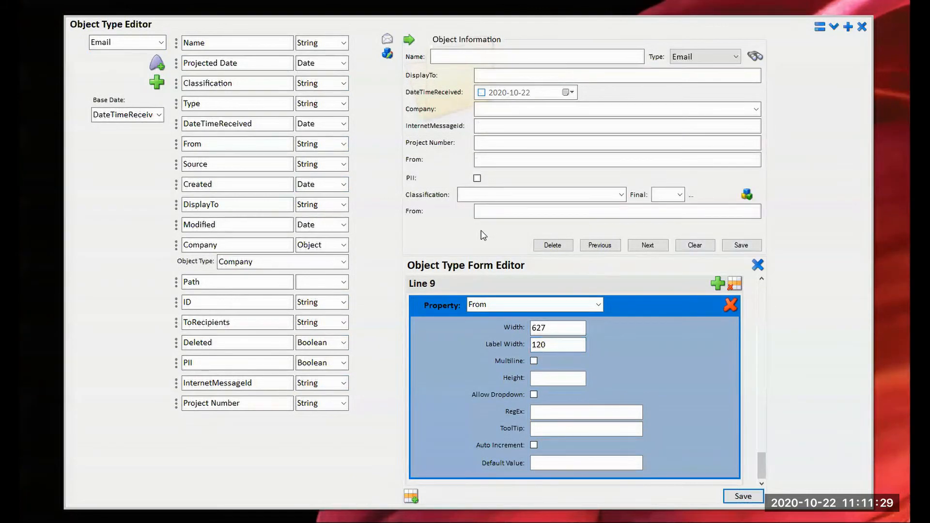
Step: Delete the duplicate From entry on Line 9 of the Email form, save the form and close the Object Type Editor
scroll(668, 387, up, 6)
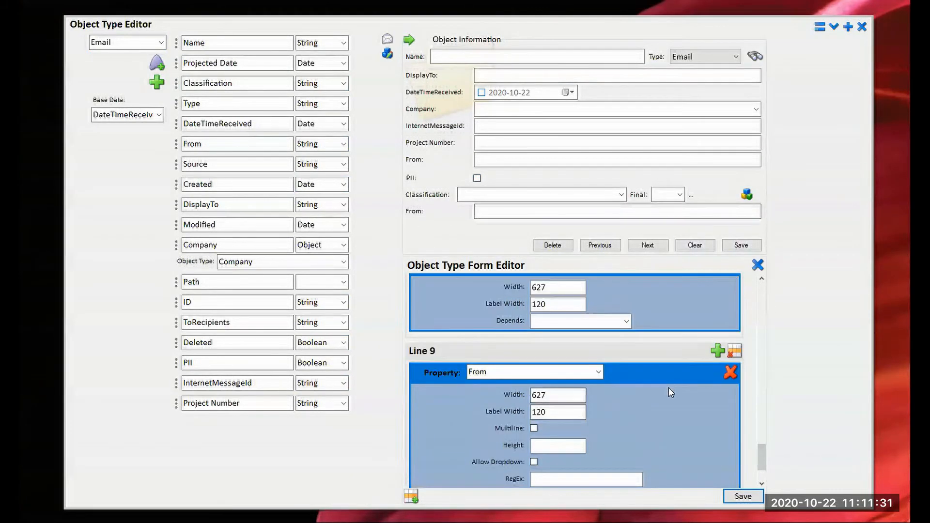
scroll(656, 388, up, 3)
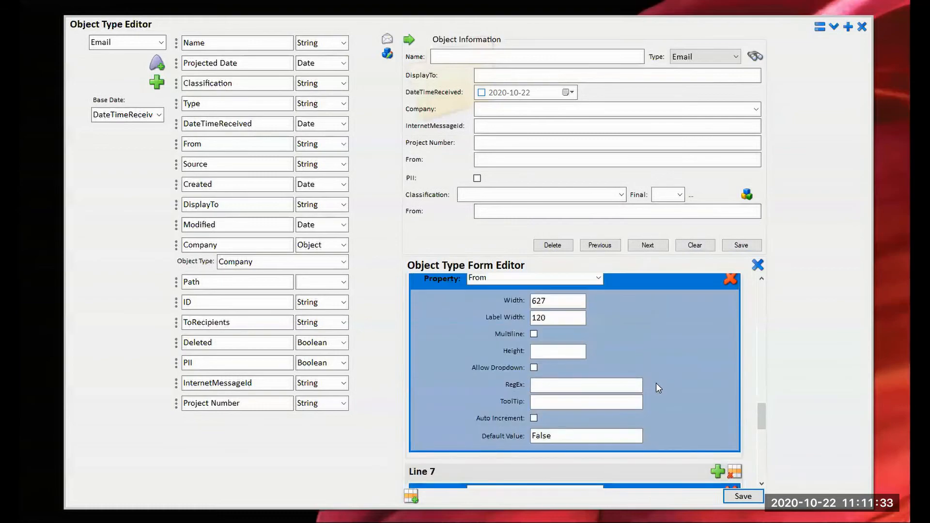
scroll(664, 397, down, 6)
scroll(672, 420, down, 3)
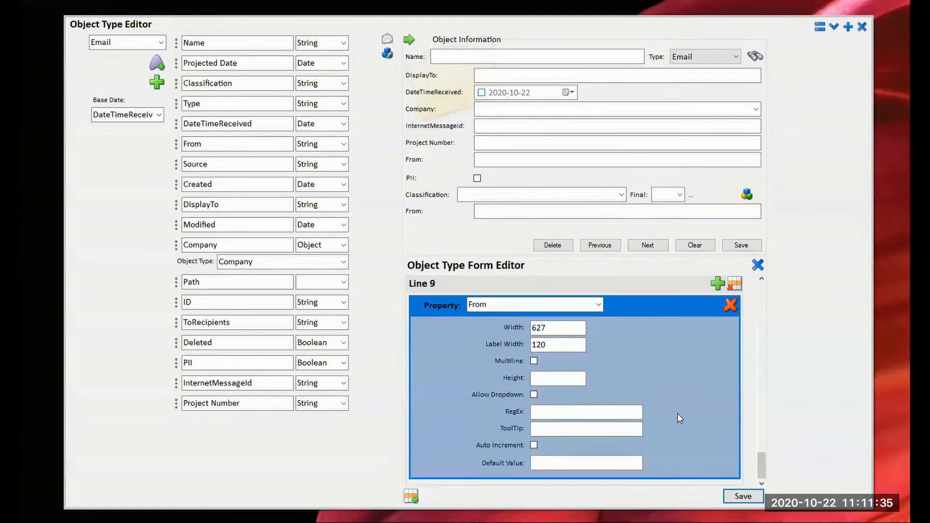
click(734, 287)
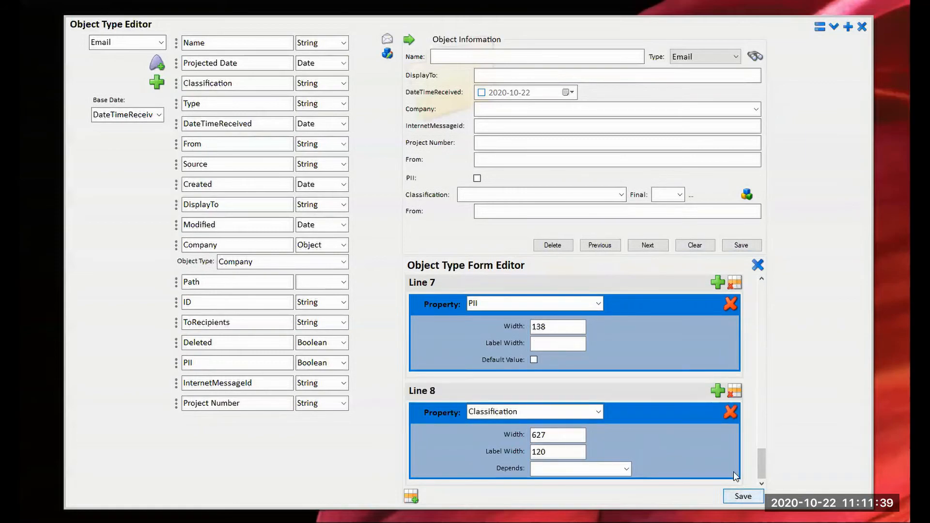
click(486, 159)
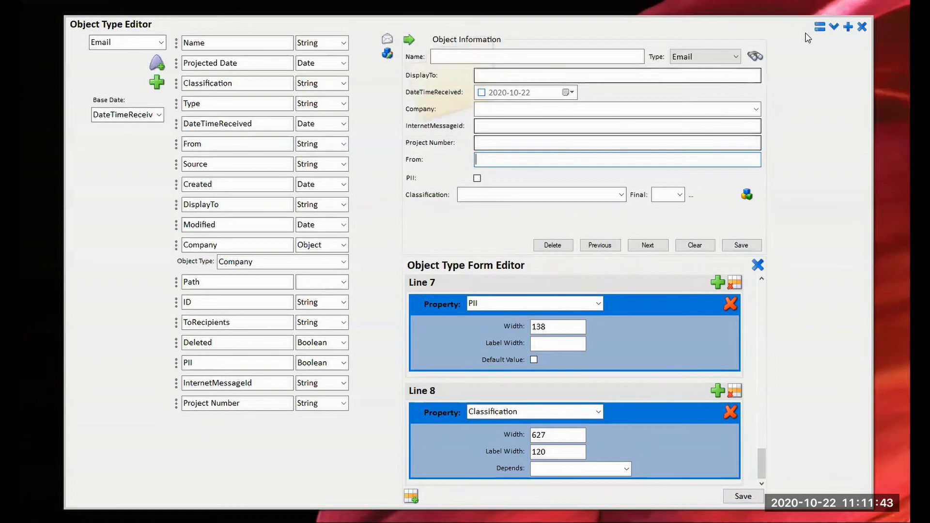
click(862, 28)
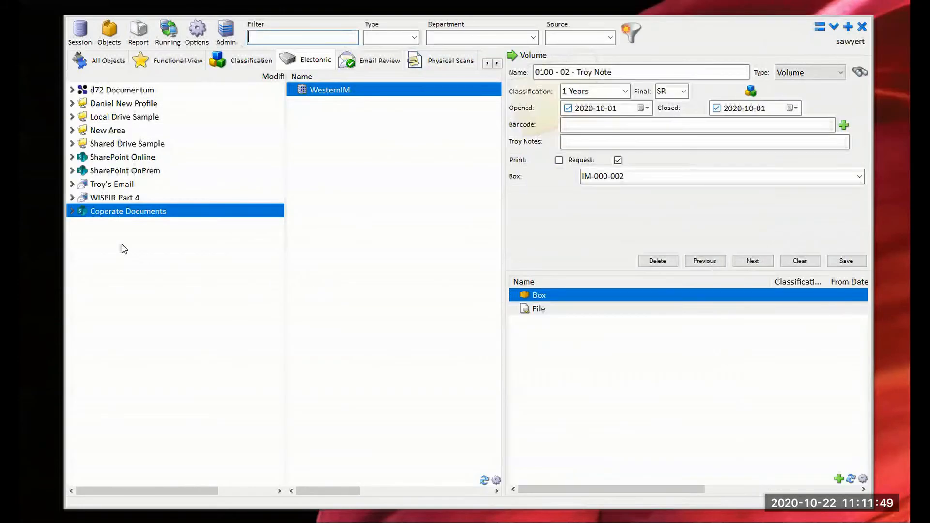
Step: Reprocess the WISPIR Part 4 email profile and open its RE: WIM - Webinar Prep record
click(70, 197)
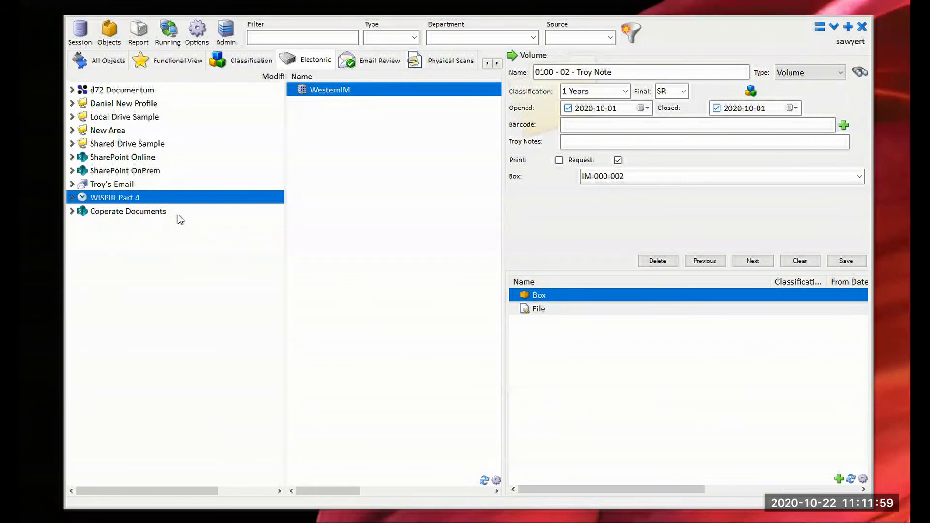
right_click(125, 196)
click(152, 233)
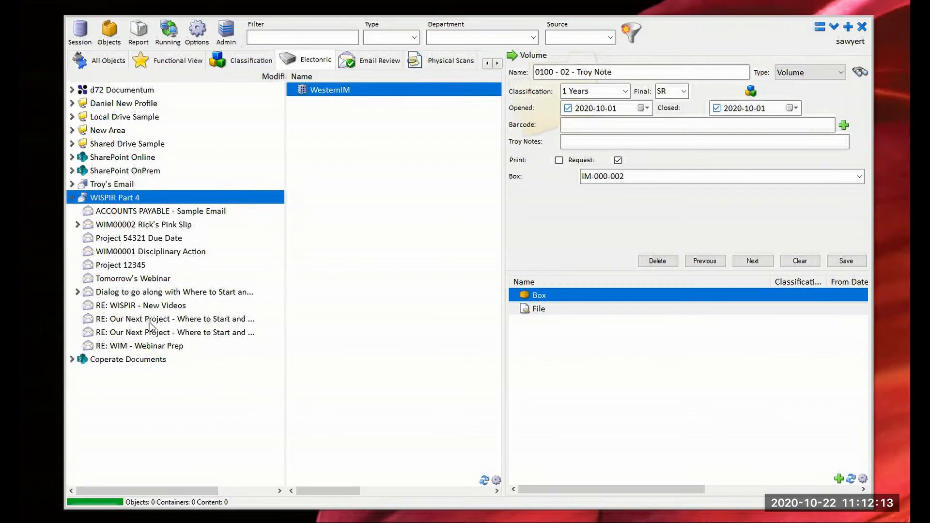
click(157, 346)
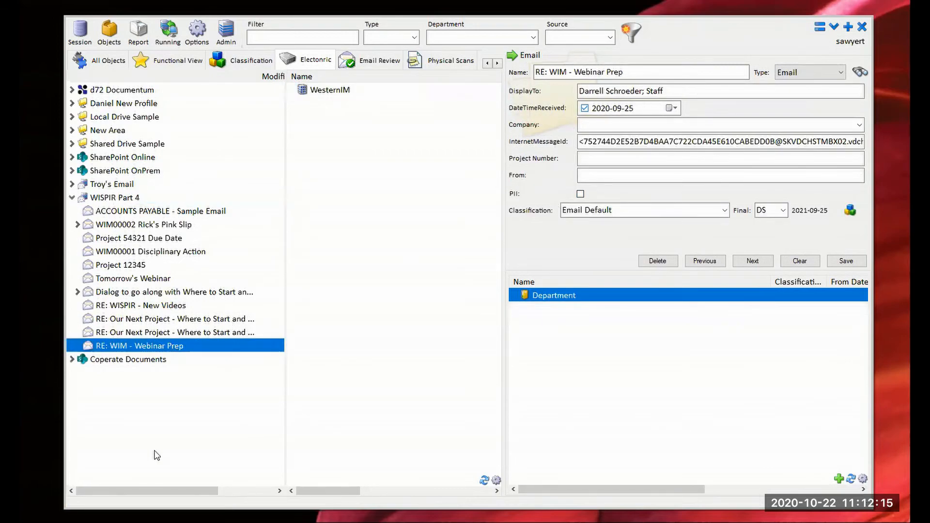
Step: Examine the From field and the Classification of the RE: WIM - Webinar Prep record
click(598, 175)
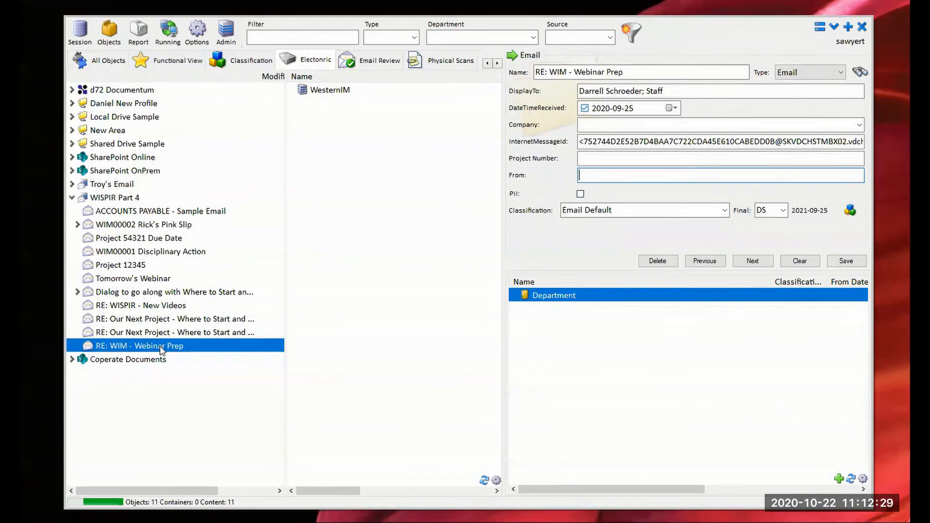
key(ctrl+v)
key(ctrl+a)
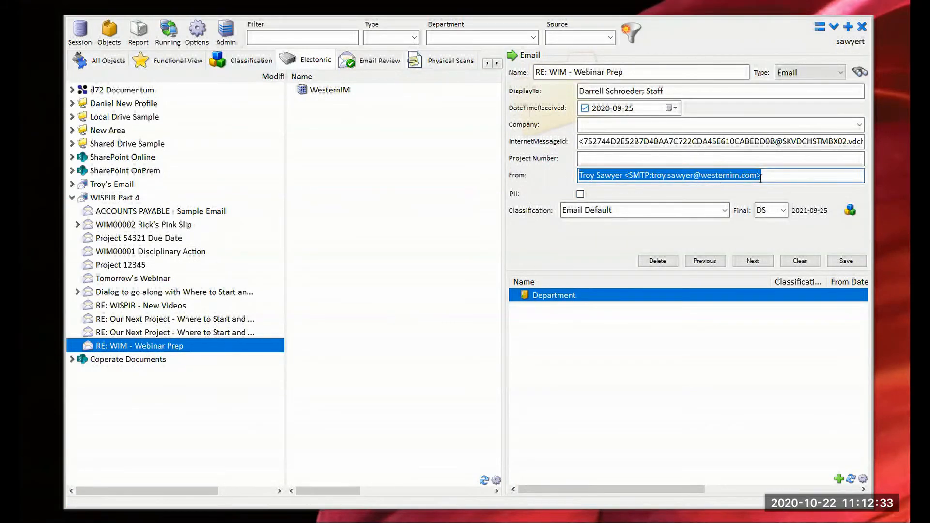
drag(775, 169, 565, 172)
double_click(652, 174)
click(766, 178)
click(751, 178)
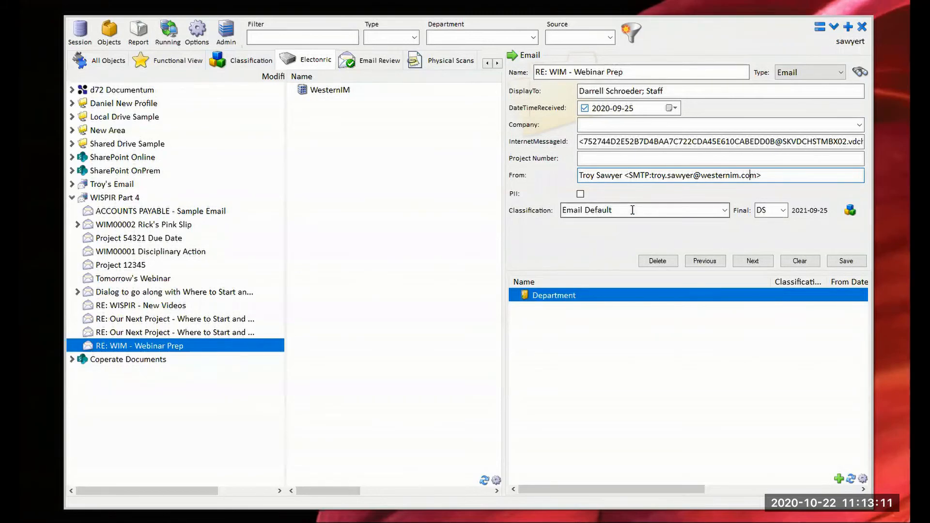
click(590, 212)
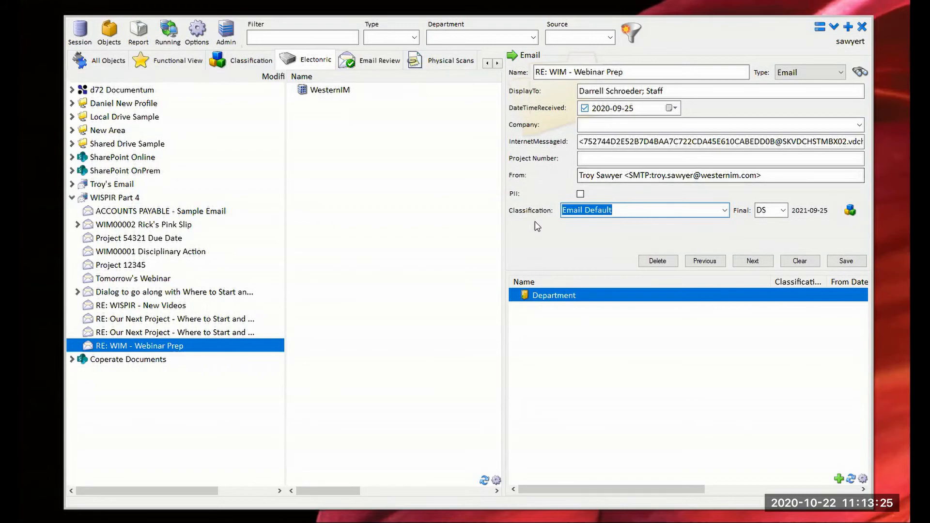
Step: Compare the metadata of the two RE: Our Next Project records with that of RE: WIM - Webinar Prep
click(207, 334)
key(Up)
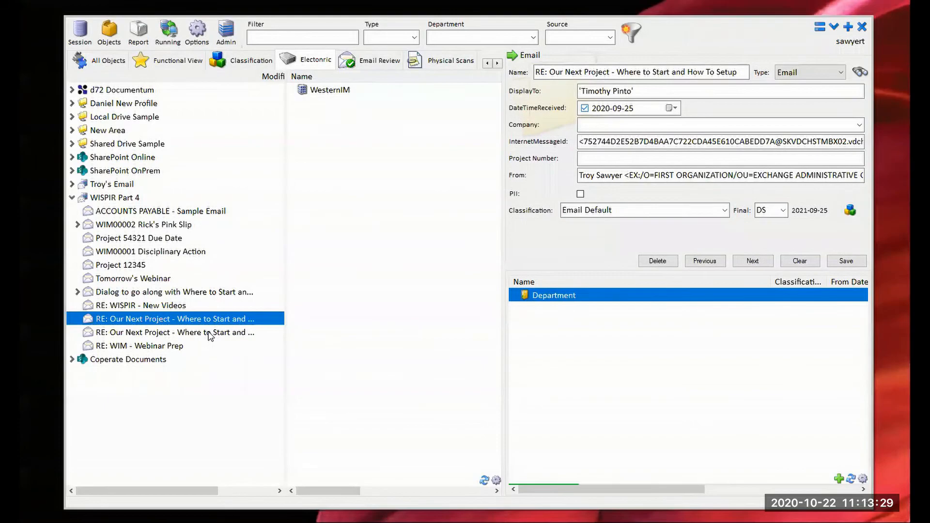
click(209, 333)
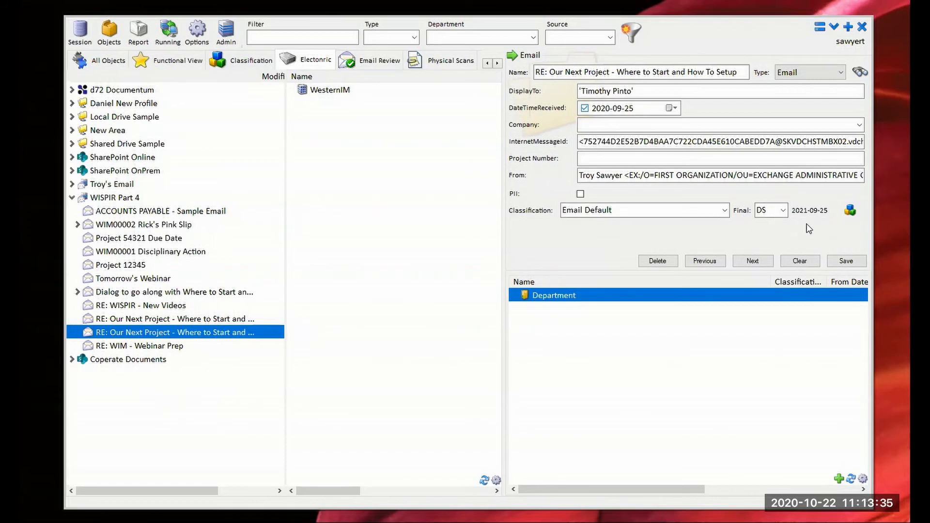
click(137, 345)
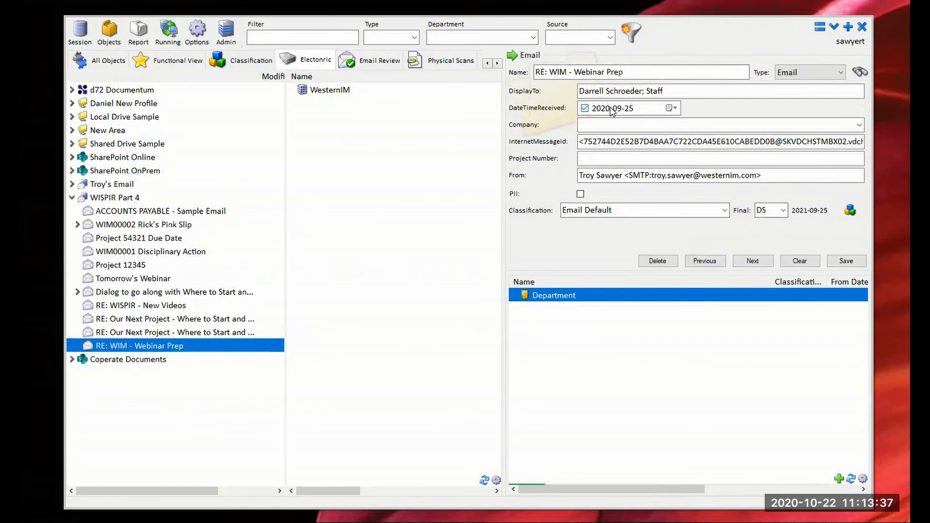
click(182, 321)
click(171, 348)
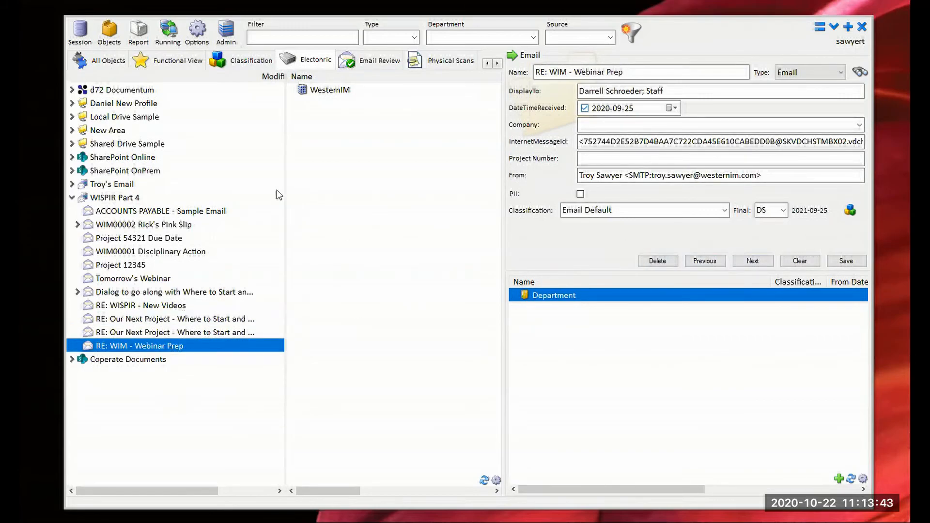
Step: Filter the Classification view to Email Default records with a projected date of 2022-10-22
click(237, 65)
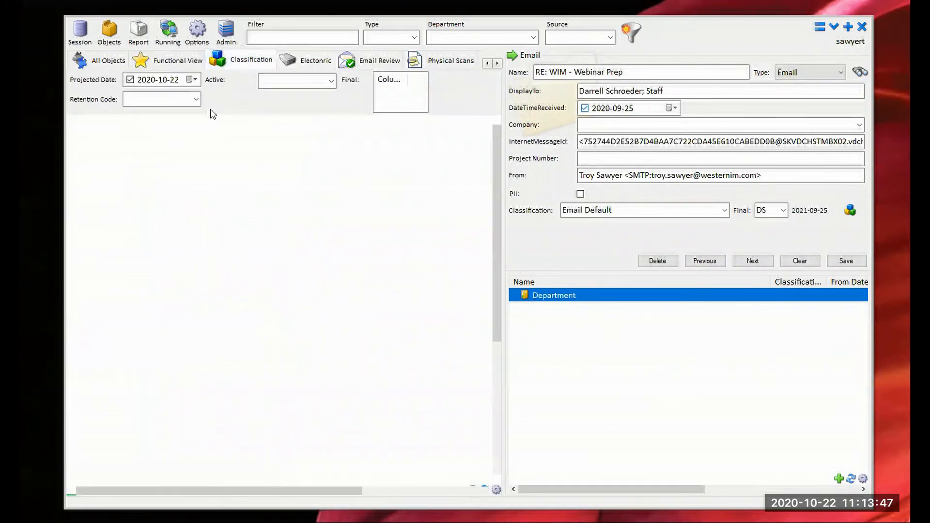
click(196, 99)
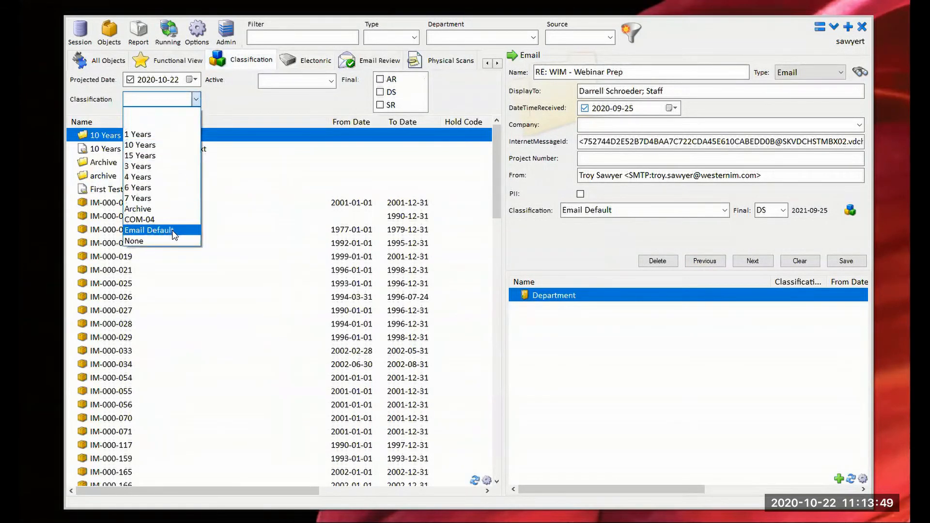
click(173, 231)
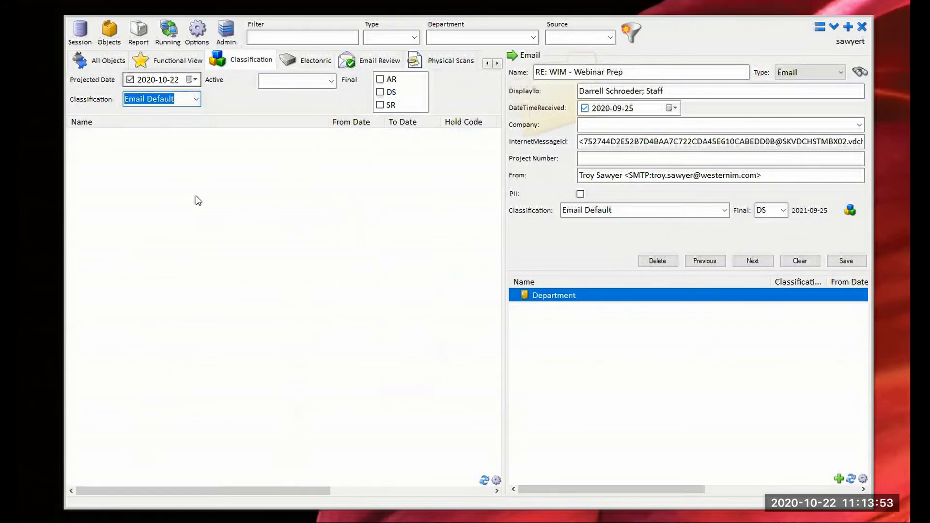
click(154, 84)
text(2022)
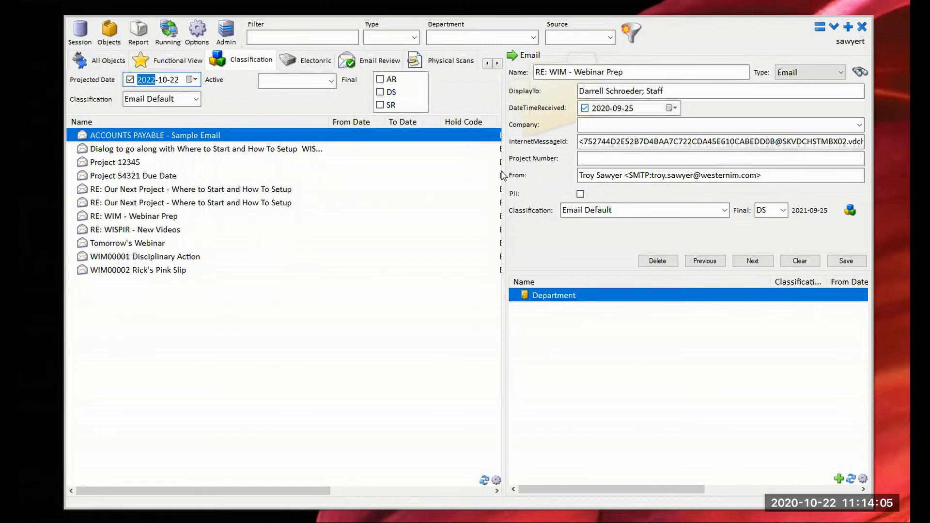
Step: Expand WesternIM, its ACCOUNTS PAYABLE department and its Unknown department in the Electronic view
drag(334, 490, 231, 484)
click(436, 490)
click(310, 64)
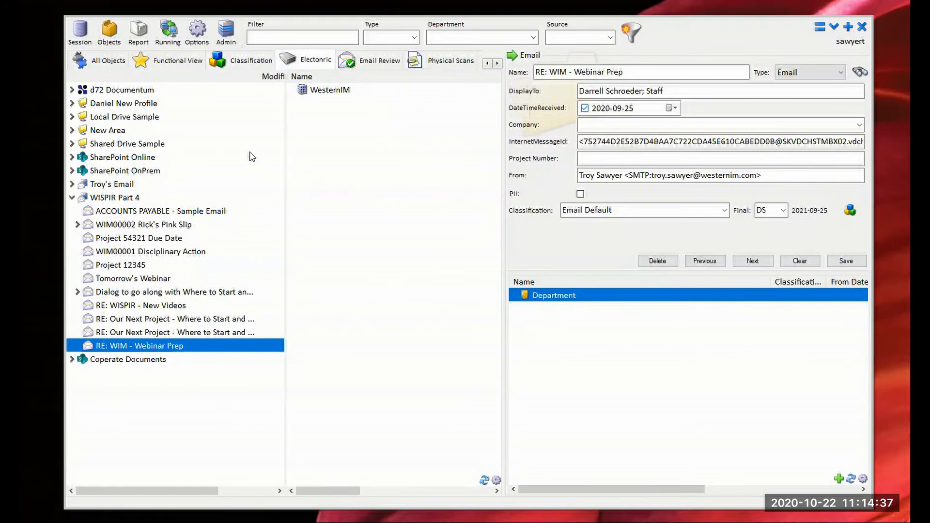
double_click(306, 91)
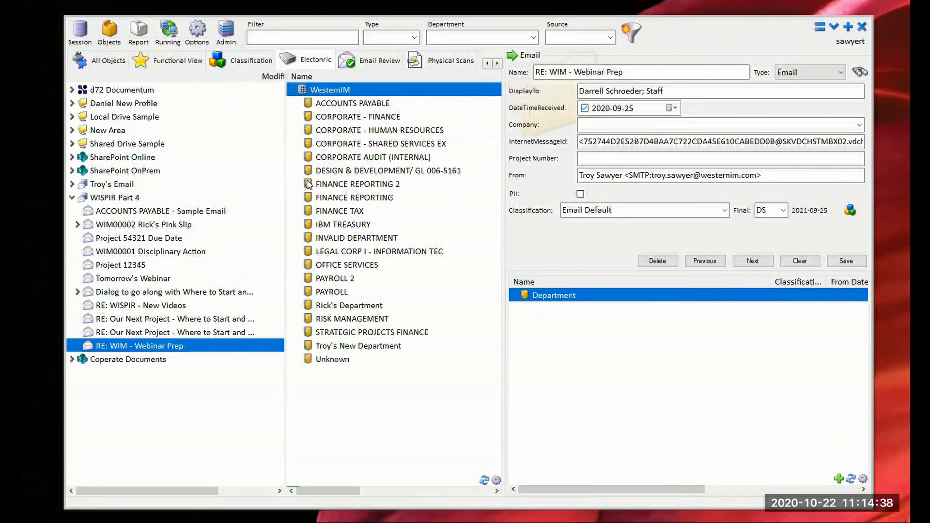
double_click(320, 103)
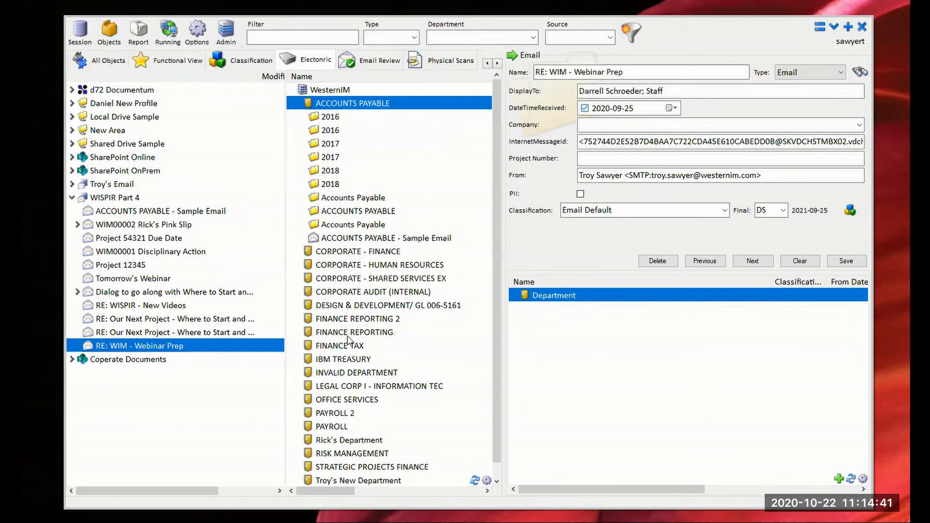
scroll(347, 339, down, 1)
click(312, 467)
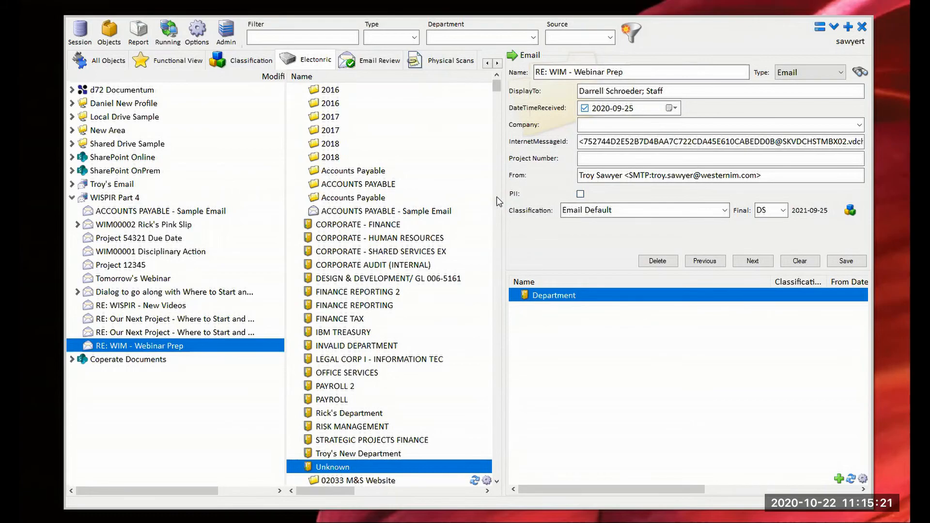
Step: In the Data Rules Engine, map the WISPIR Part 4 Get Project Number rule to the Project Number attribute
click(226, 33)
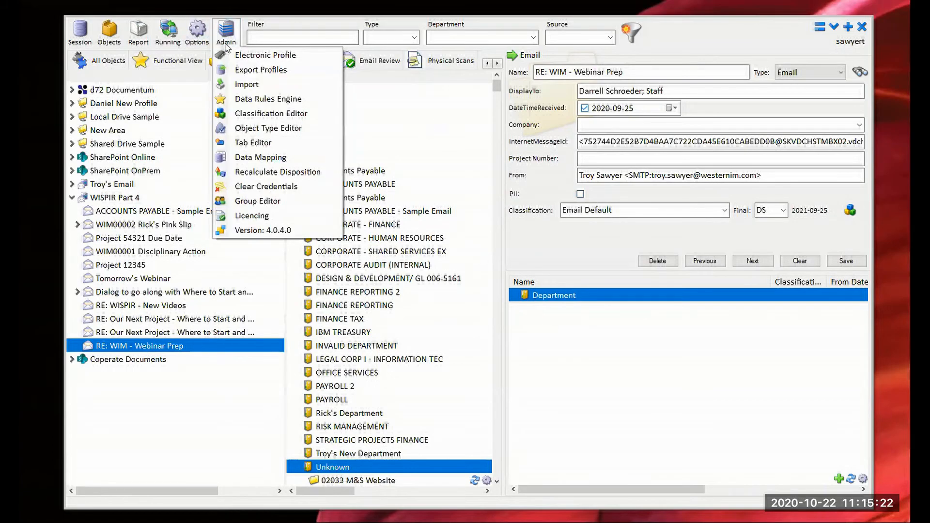
click(282, 100)
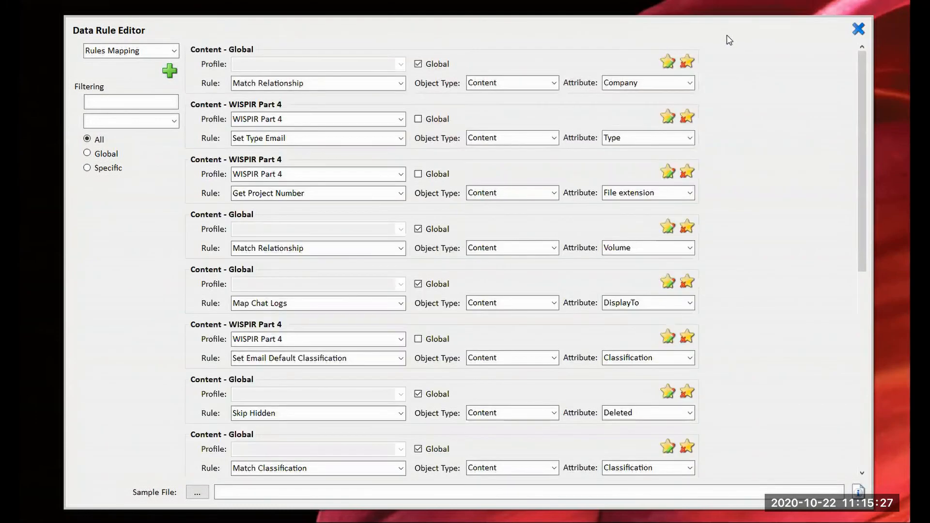
click(173, 51)
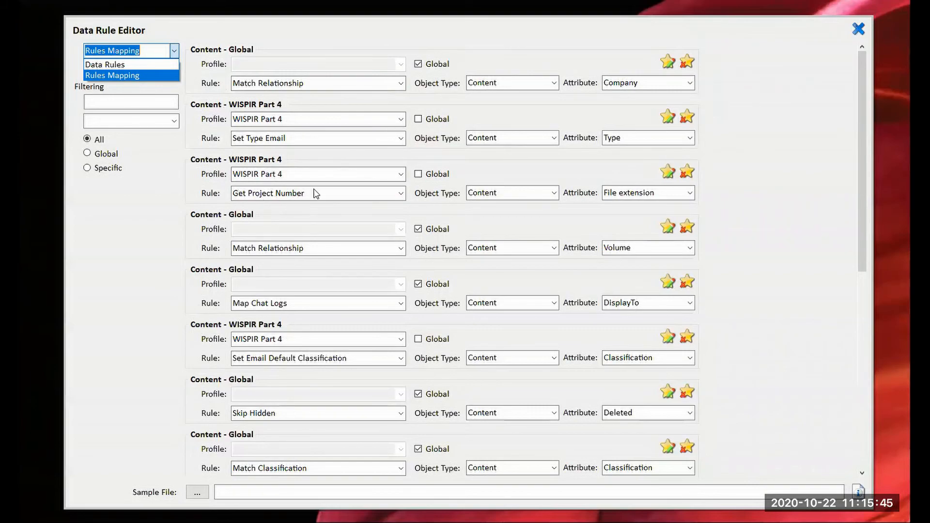
click(334, 194)
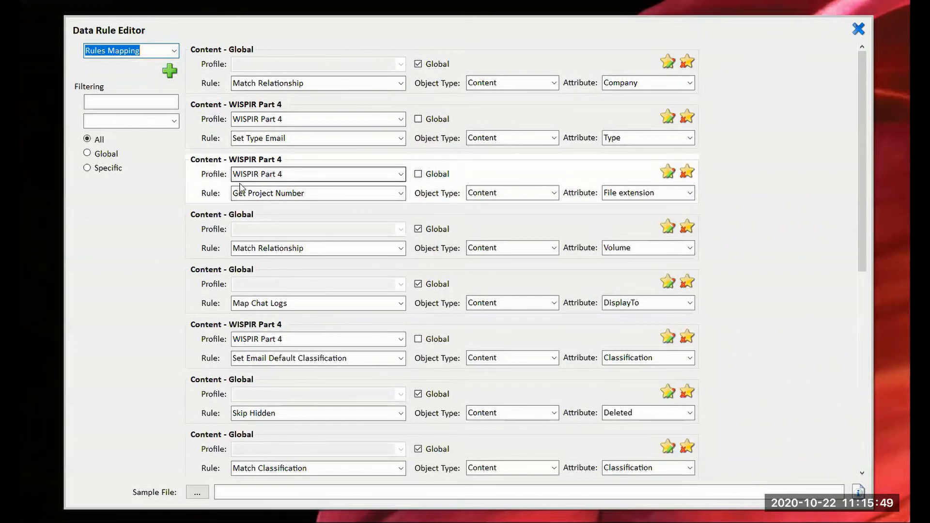
click(315, 194)
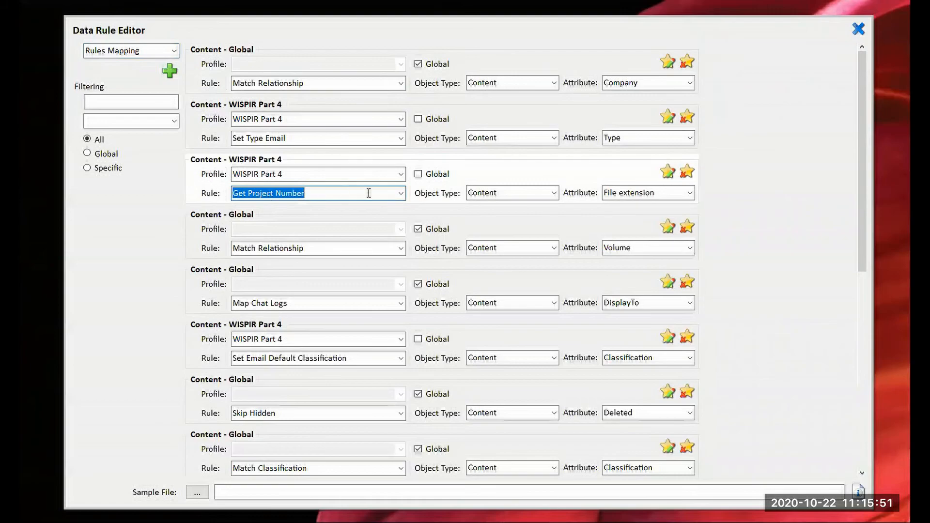
click(689, 193)
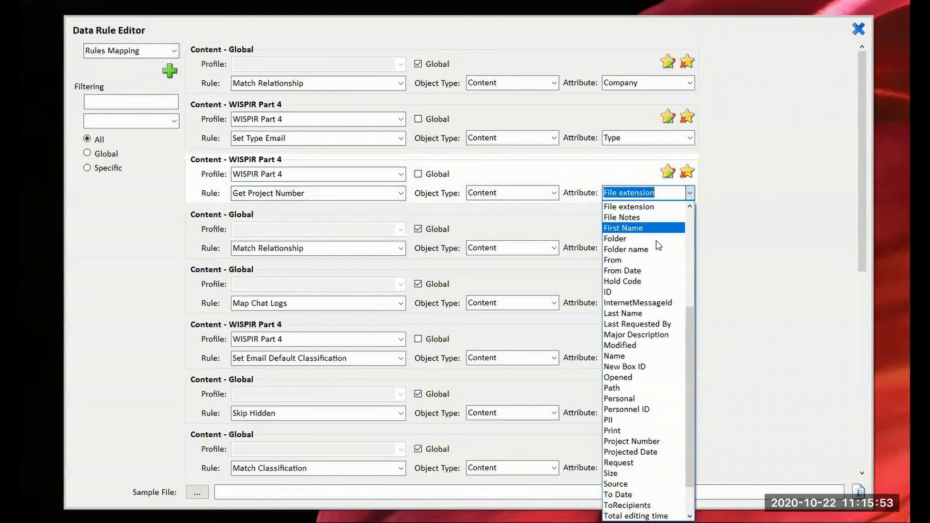
click(652, 441)
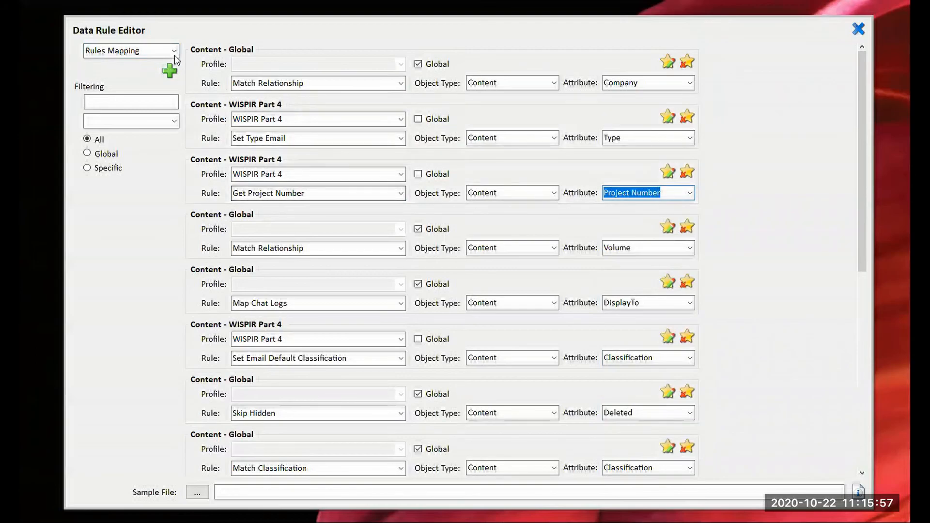
Step: Examine the match expression of the Get Project Number data rule and close the Data Rule Editor
click(145, 50)
click(154, 64)
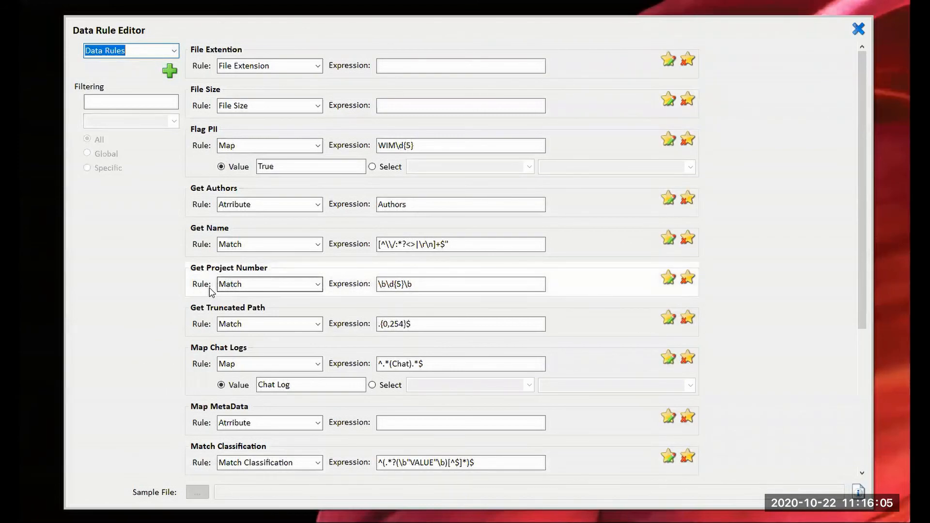
drag(414, 281, 361, 279)
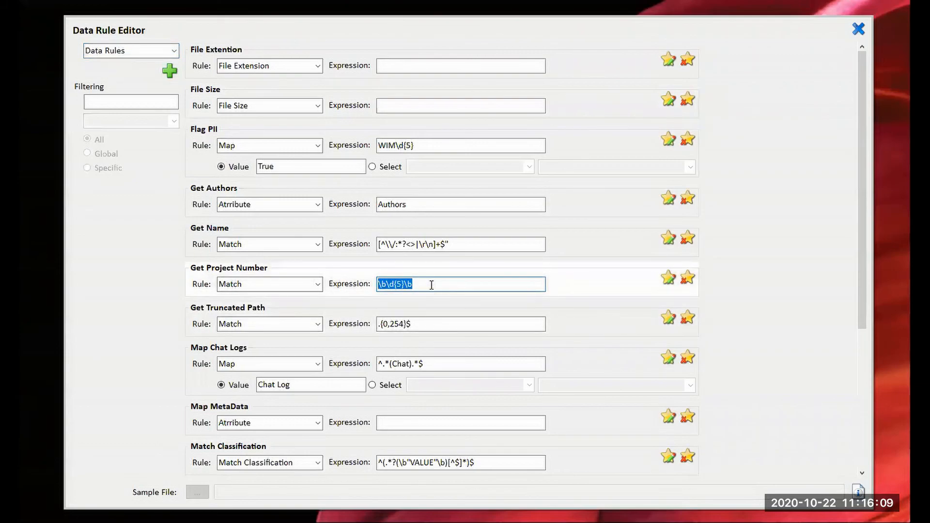
click(857, 30)
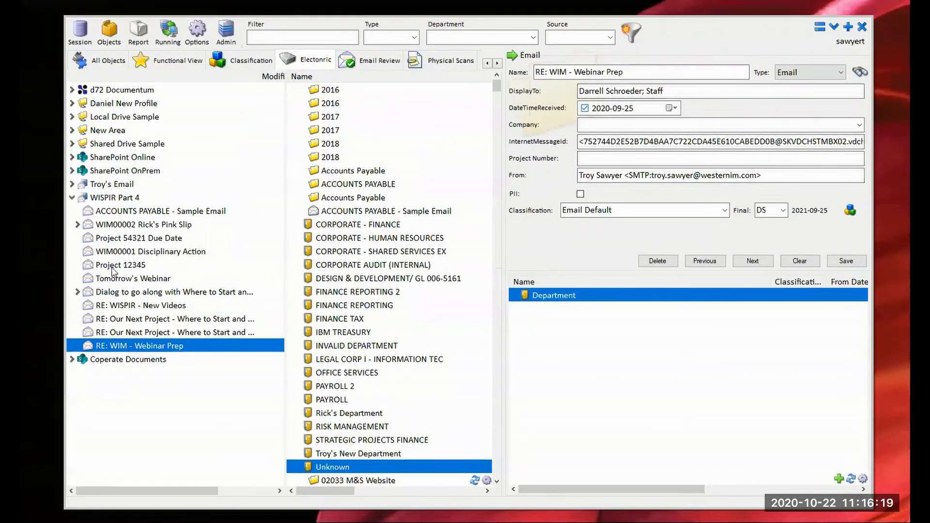
Step: Check the Project Number of the Project 12345 email and filter all objects by 12345
click(134, 266)
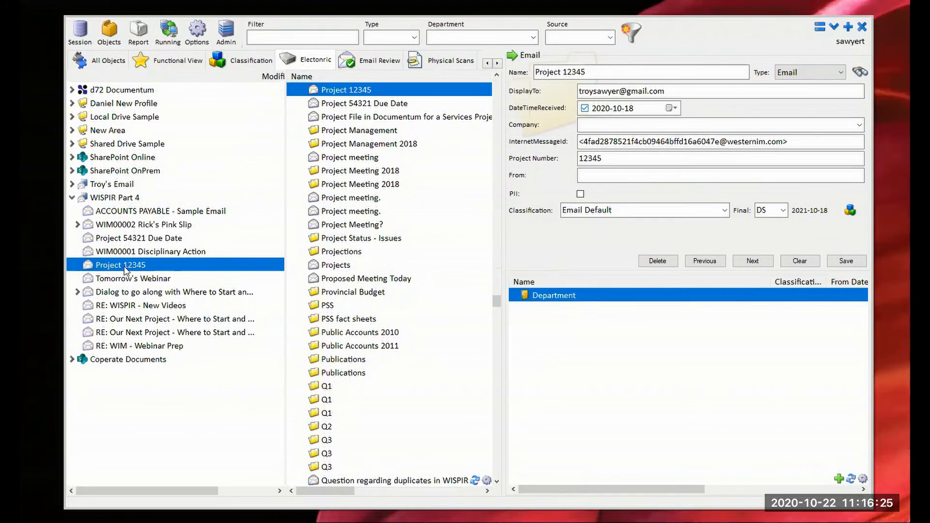
drag(605, 158, 532, 169)
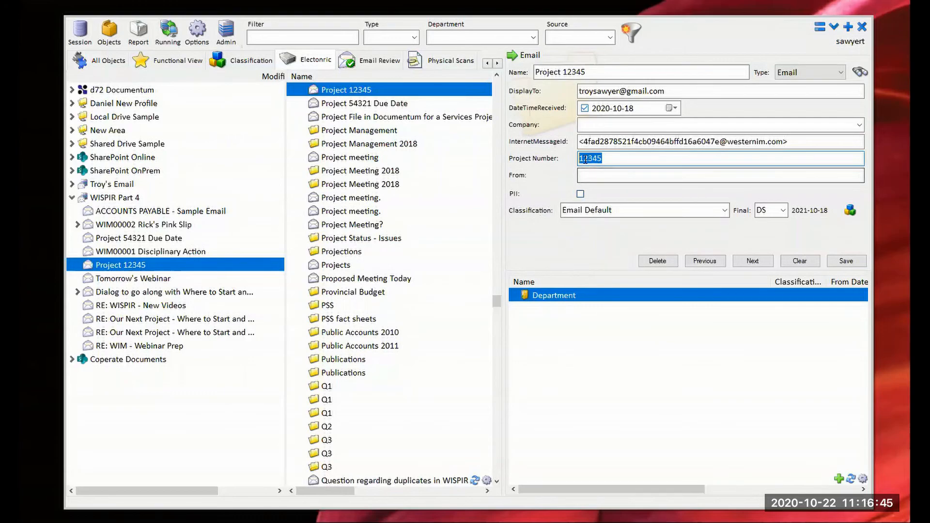
click(106, 61)
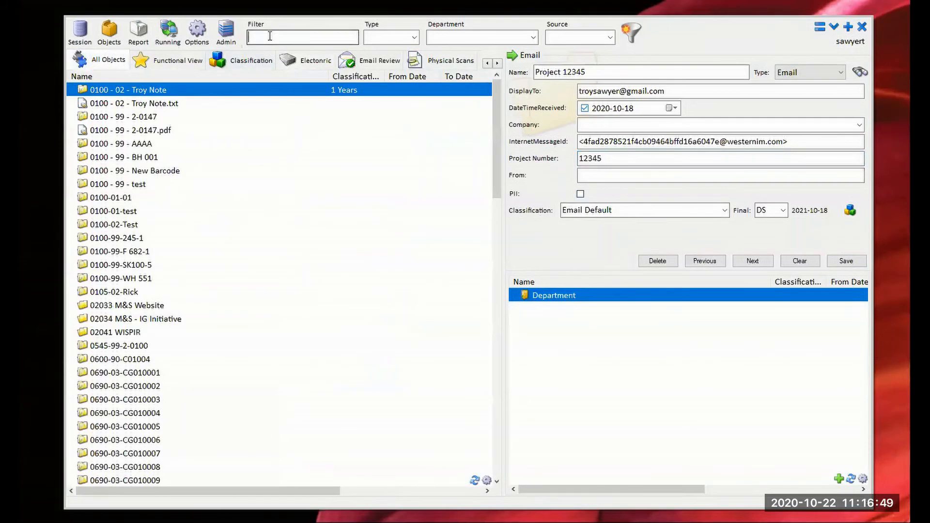
text(12345)
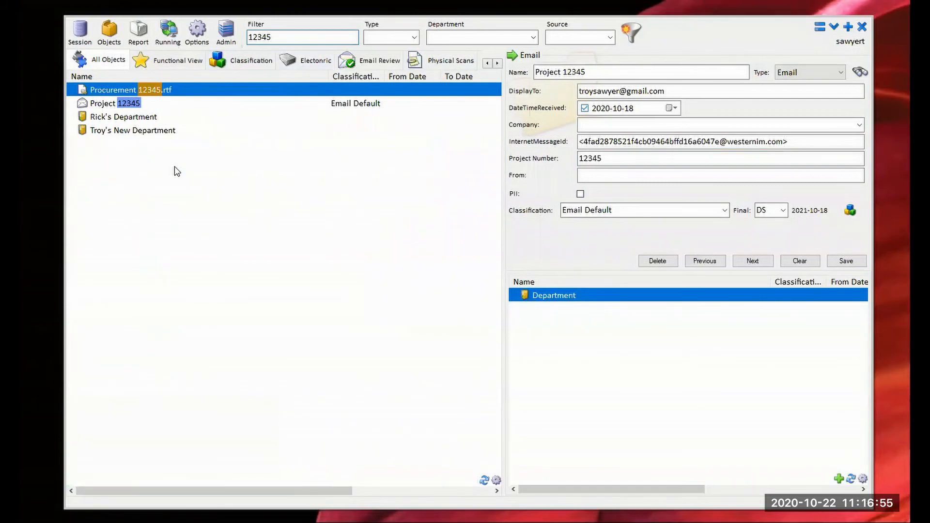
Step: Compare the metadata of Procurement 12345.rtf, the Project 12345 email and the first matching department record
click(98, 90)
drag(657, 240, 564, 252)
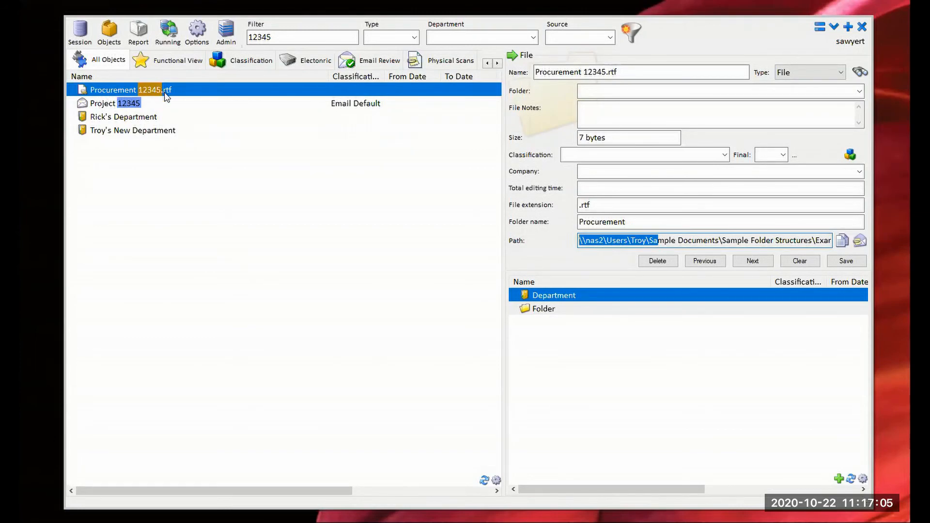
click(129, 104)
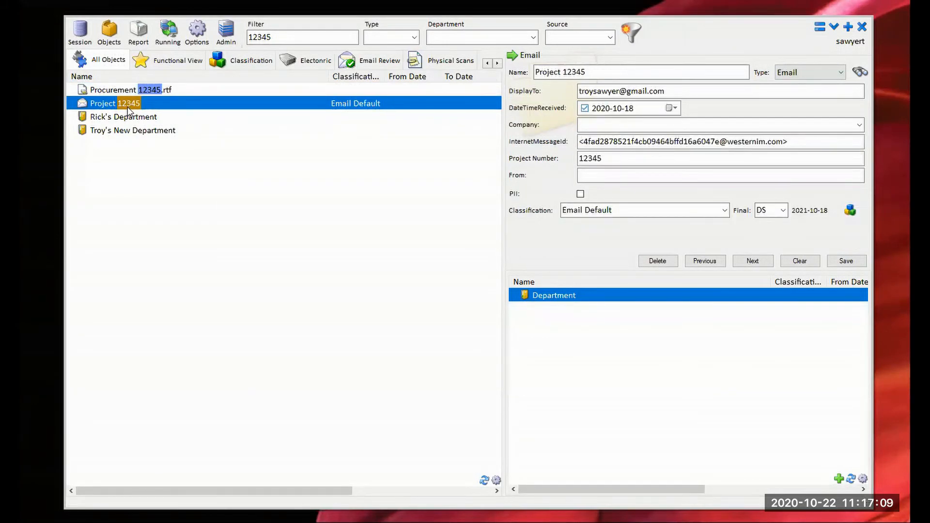
click(580, 158)
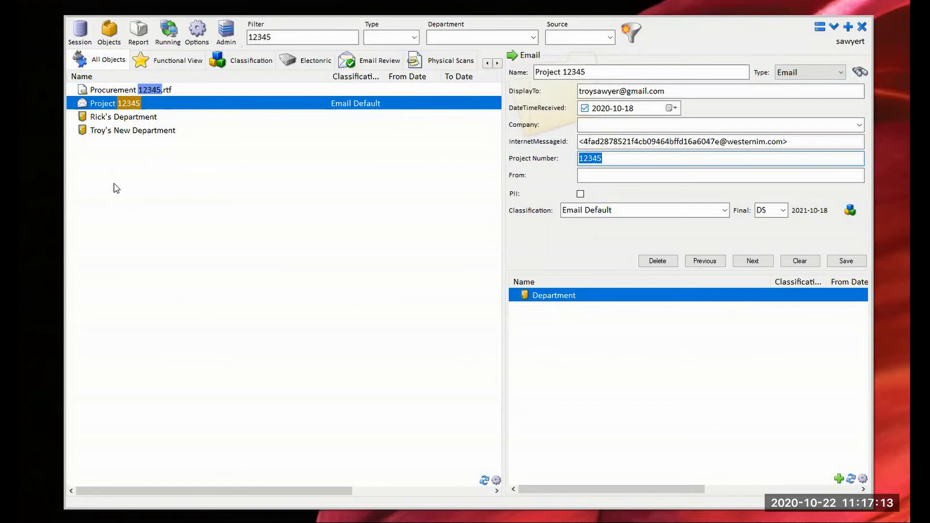
click(111, 122)
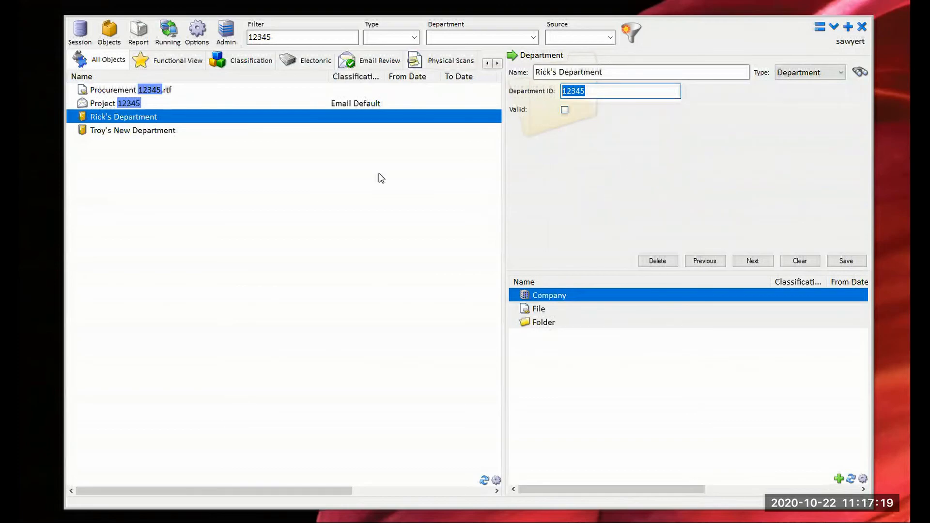
click(129, 103)
click(137, 89)
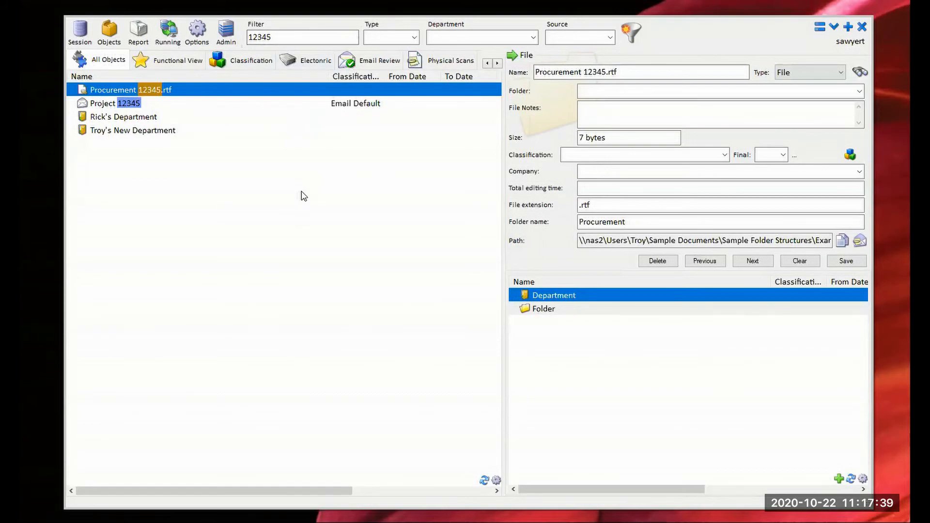
Step: Check the PII flags of the WIM00001 and WIM00002 emails in the Electronic view, and open the Email Review list
click(301, 67)
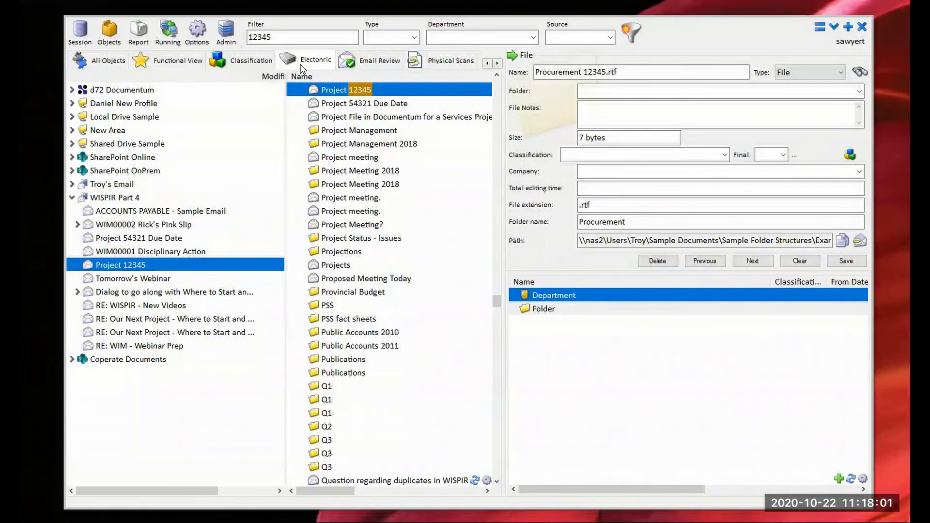
click(211, 251)
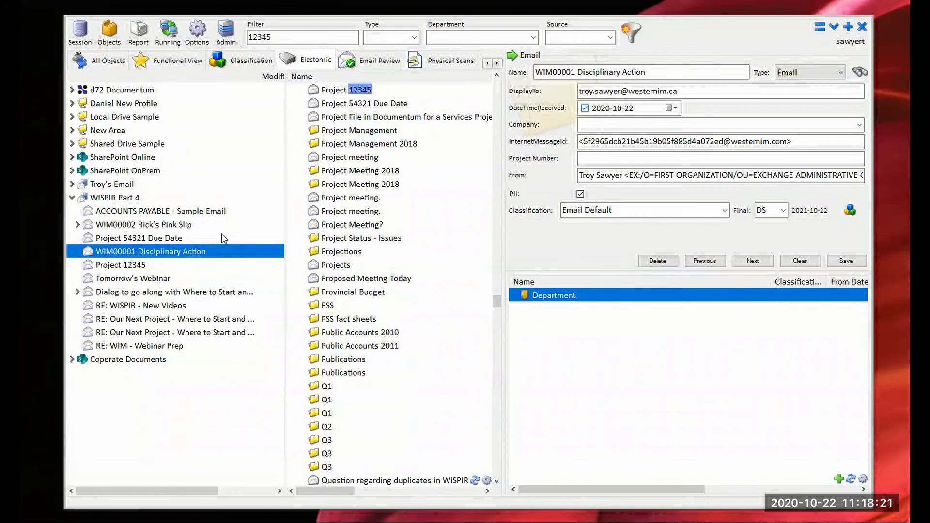
click(173, 225)
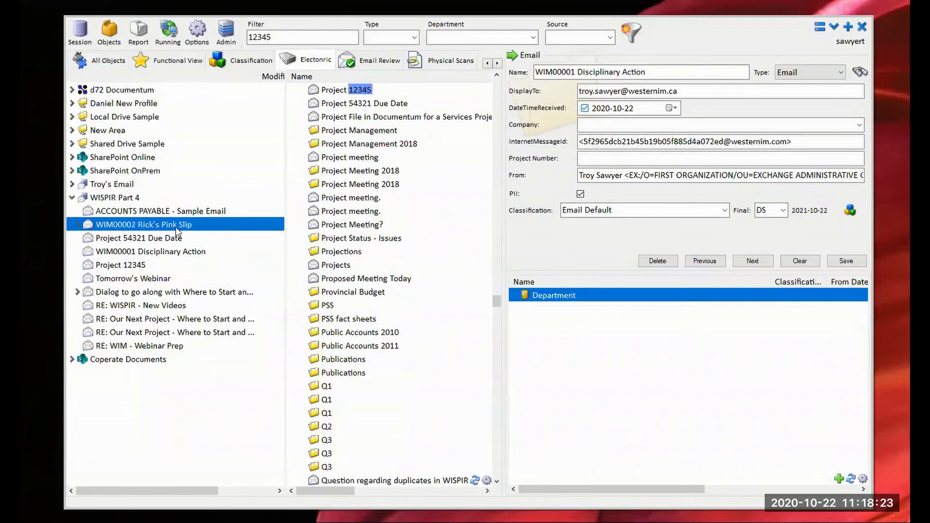
click(180, 251)
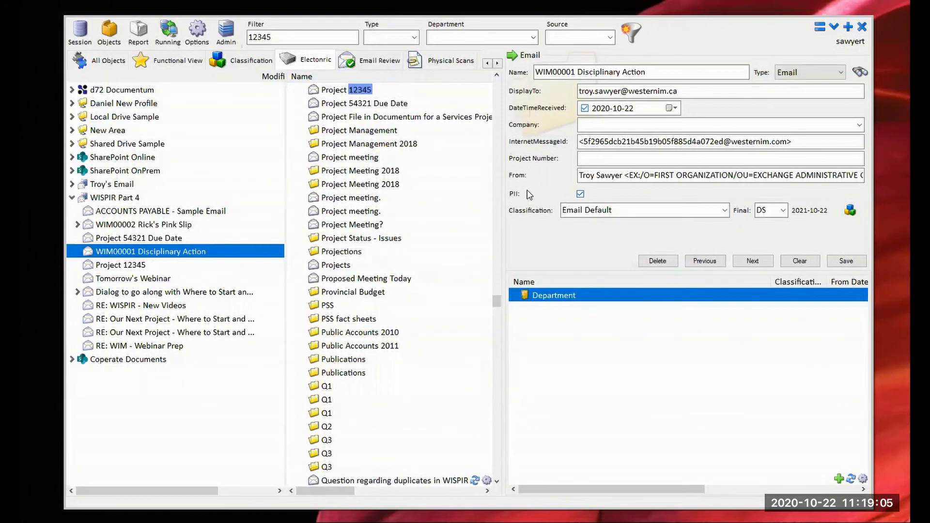
click(179, 227)
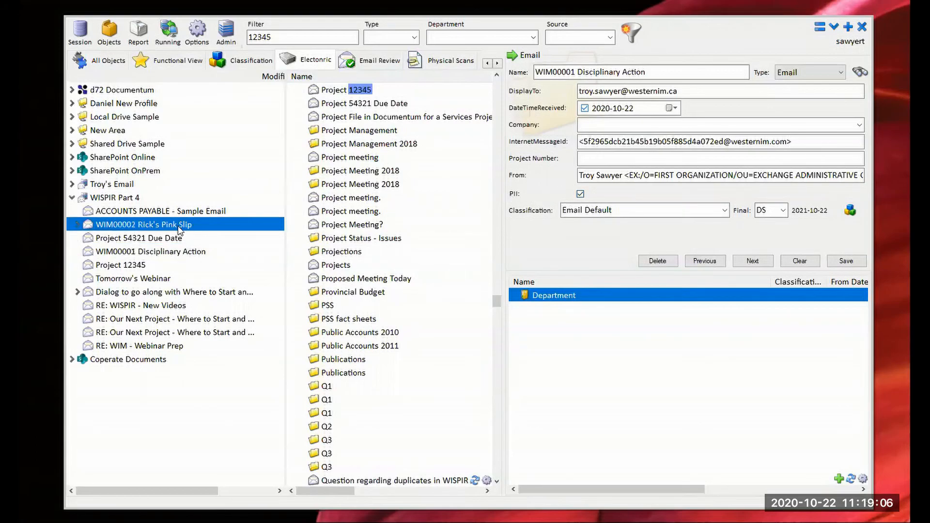
click(186, 254)
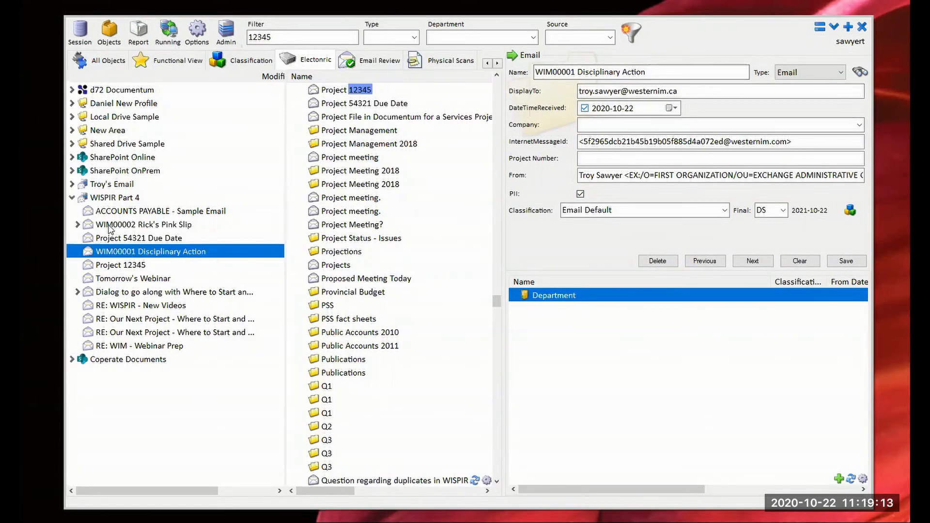
click(143, 225)
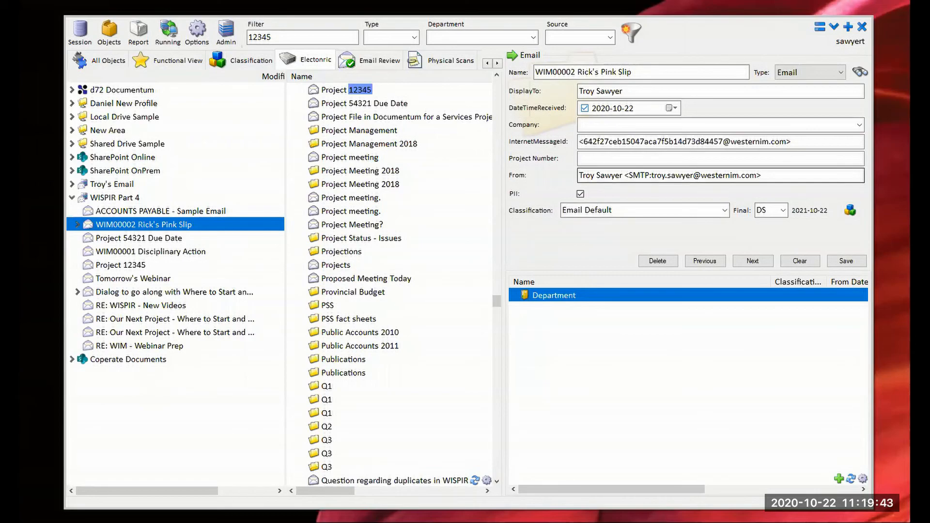
click(366, 64)
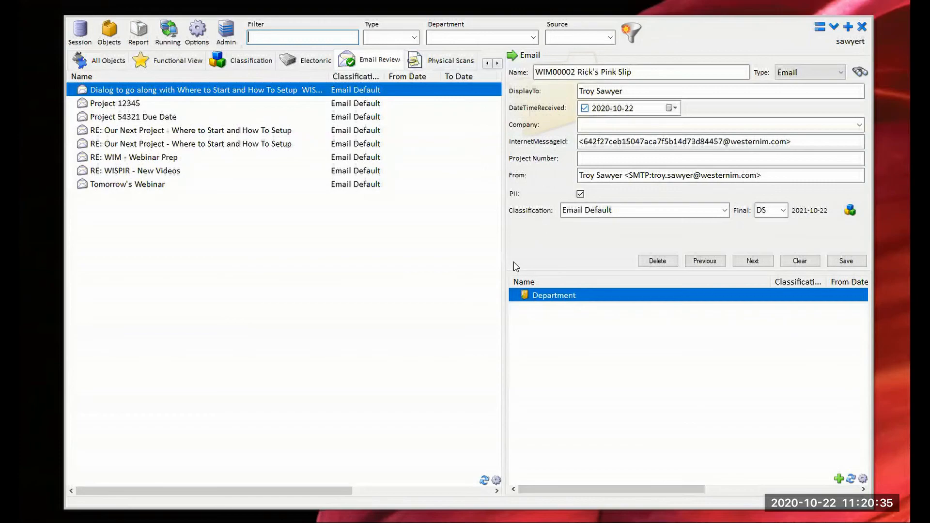
Step: Review the WesternIM departments in the Electronic view, and expand WesternIM in the Functional View
click(314, 59)
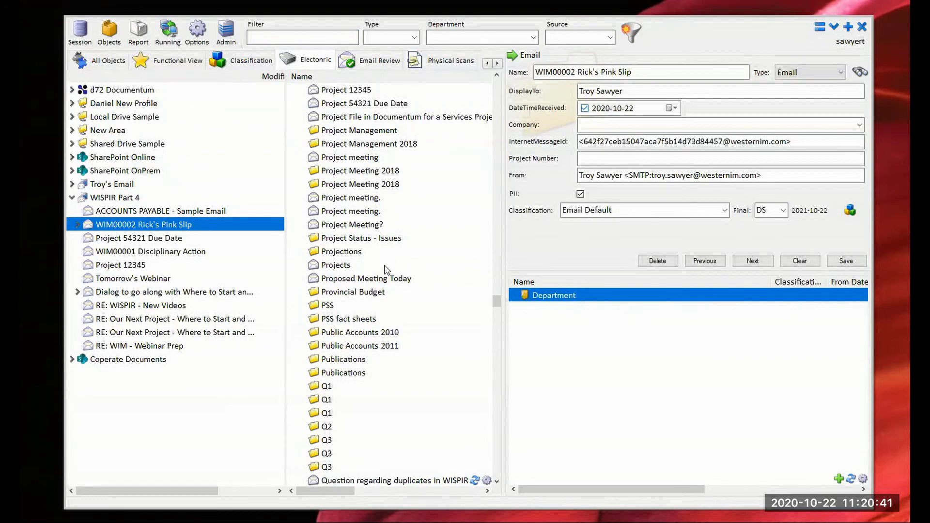
scroll(387, 264, up, 20)
scroll(382, 302, up, 15)
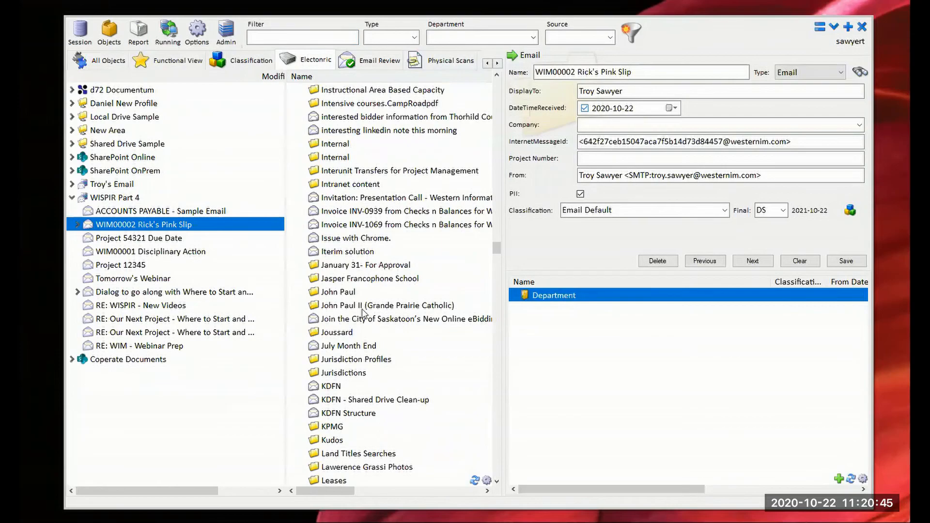
scroll(382, 301, up, 20)
drag(500, 217, 502, 81)
scroll(377, 193, up, 3)
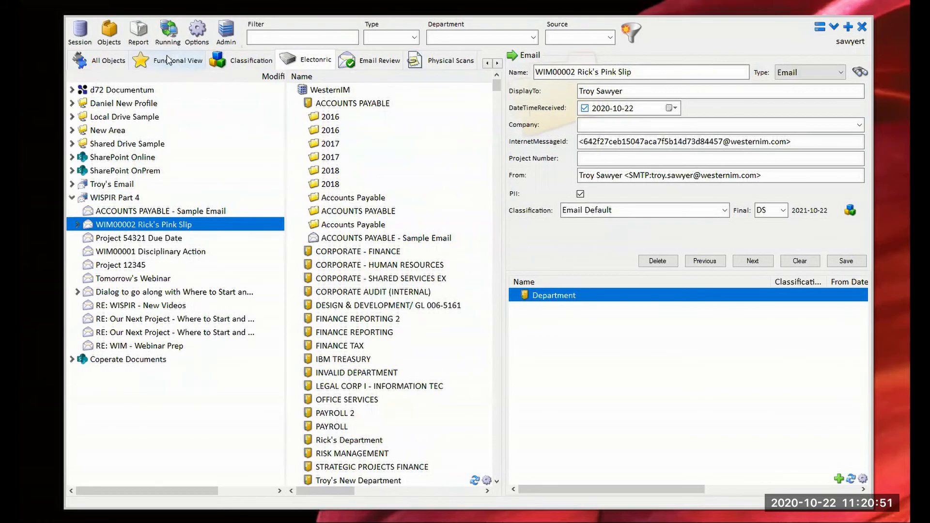
click(177, 63)
double_click(80, 89)
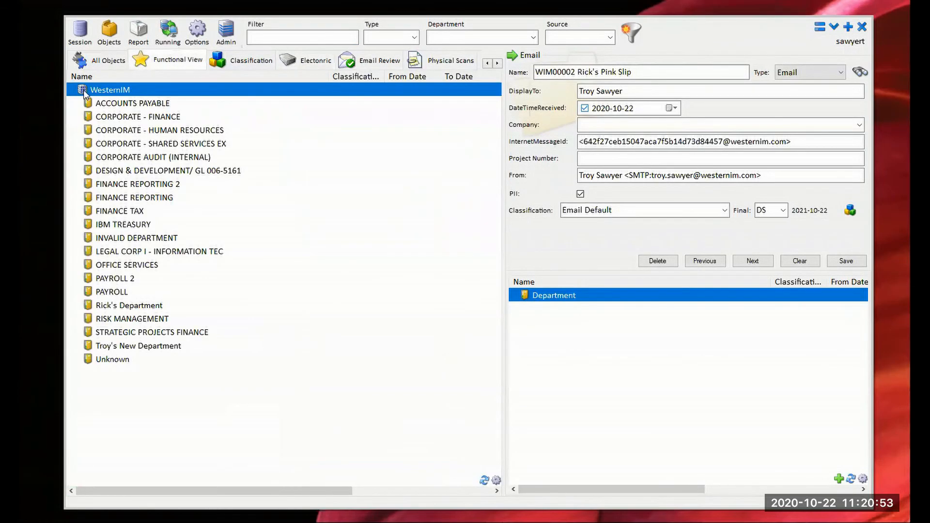
Step: Examine the contents of the ACCOUNTS PAYABLE department, including its uppercase ACCOUNTS PAYABLE folder and box IM-000-001, then collapse the folder and box
click(92, 108)
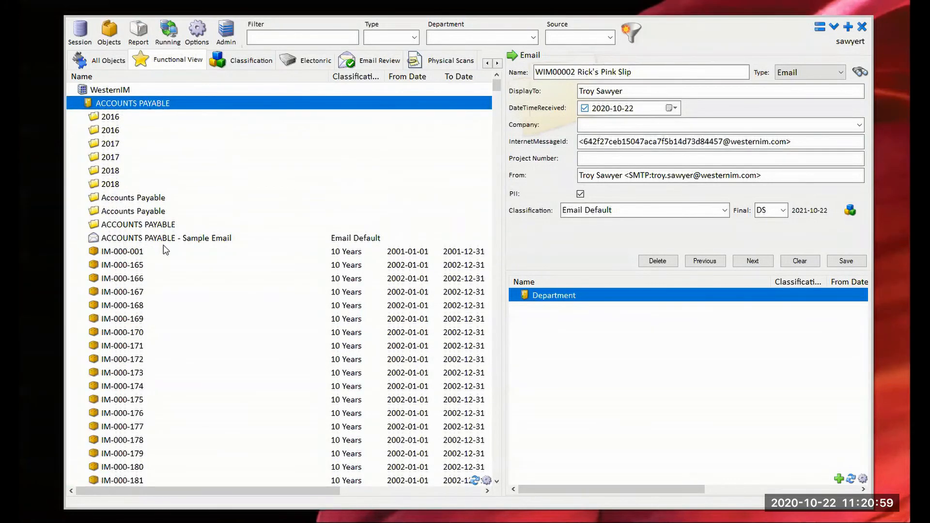
click(128, 224)
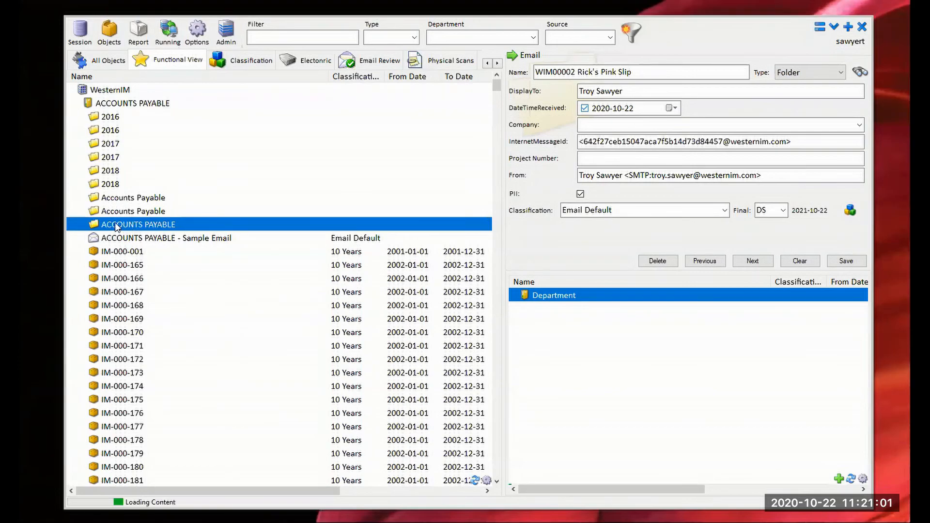
scroll(185, 361, down, 3)
click(130, 294)
scroll(150, 315, up, 4)
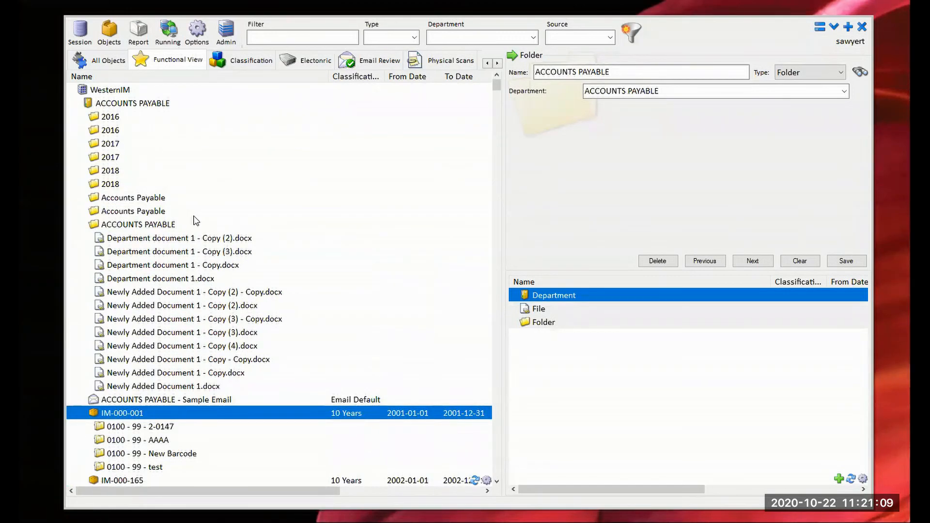
scroll(199, 233, down, 3)
scroll(227, 306, up, 3)
double_click(92, 225)
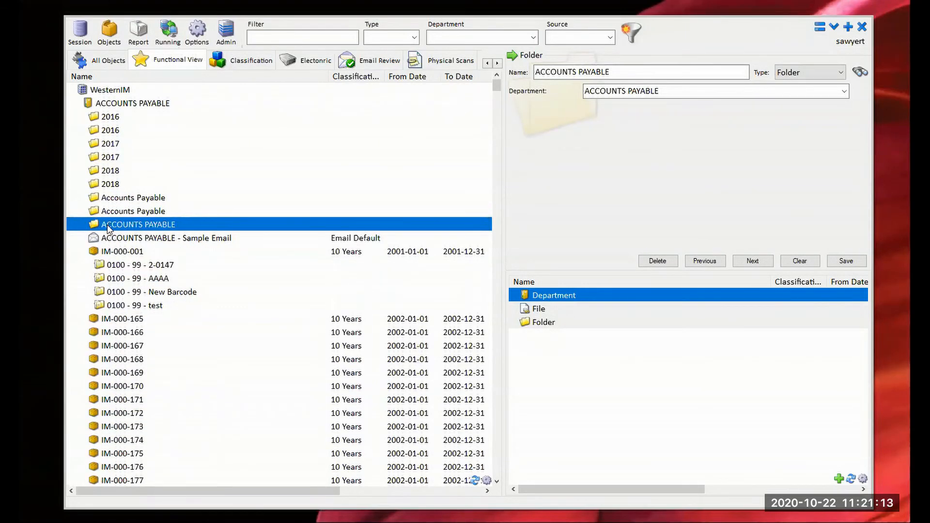
double_click(95, 252)
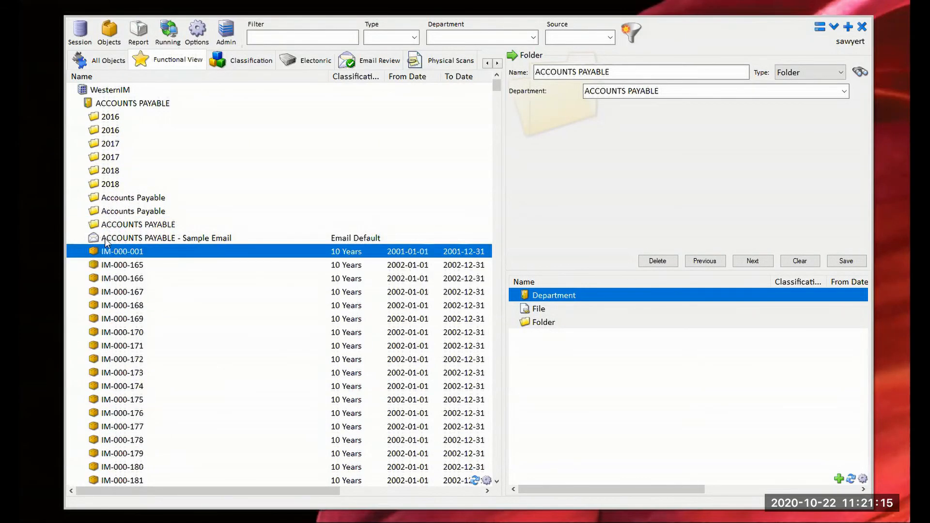
Step: Expand the Unknown department at the end of the functional structure and browse its unassigned folders and emails
scroll(121, 257, down, 8)
scroll(123, 256, down, 20)
drag(495, 119, 503, 479)
click(86, 468)
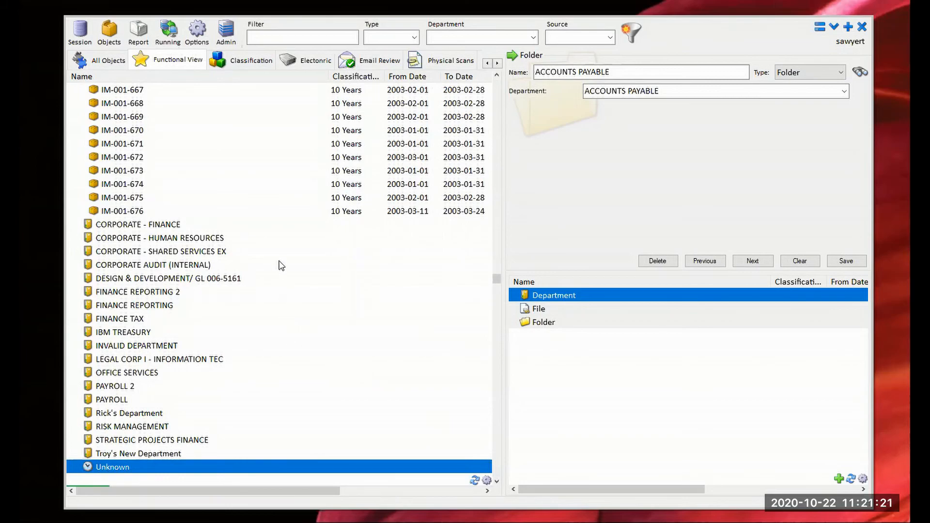
scroll(286, 272, down, 15)
scroll(286, 279, down, 11)
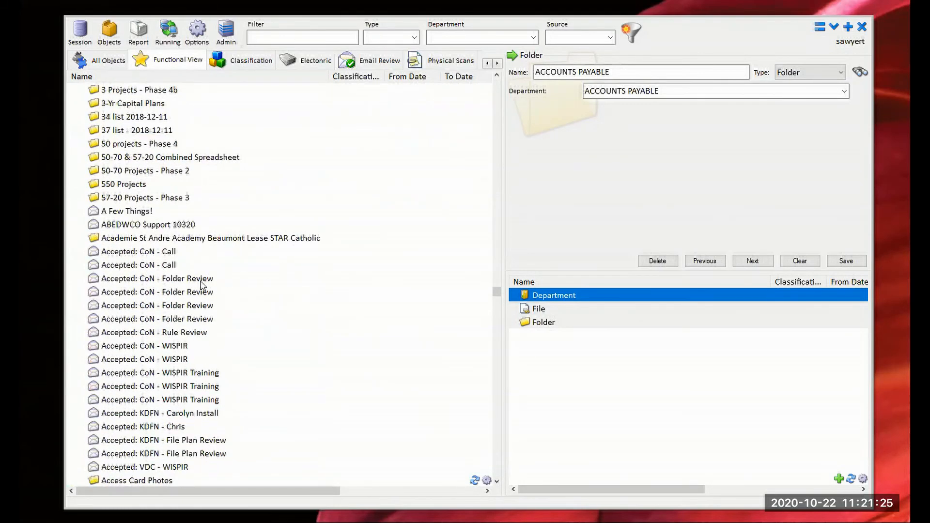
scroll(177, 336, up, 2)
scroll(176, 335, up, 5)
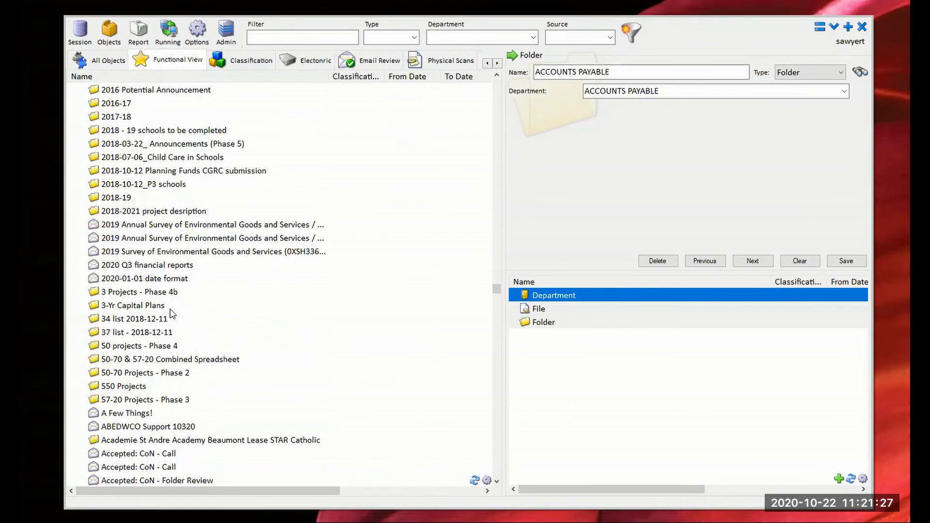
scroll(264, 293, down, 8)
scroll(263, 291, down, 5)
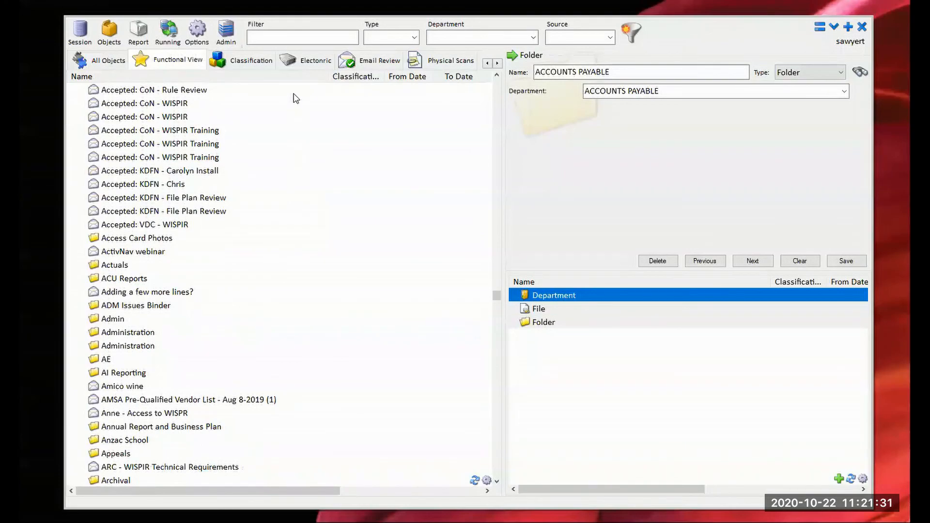
Step: In the Electronic view, hide the details pane and locate the Project 54321 Due Date and Project 12345 emails in the department structure
click(305, 68)
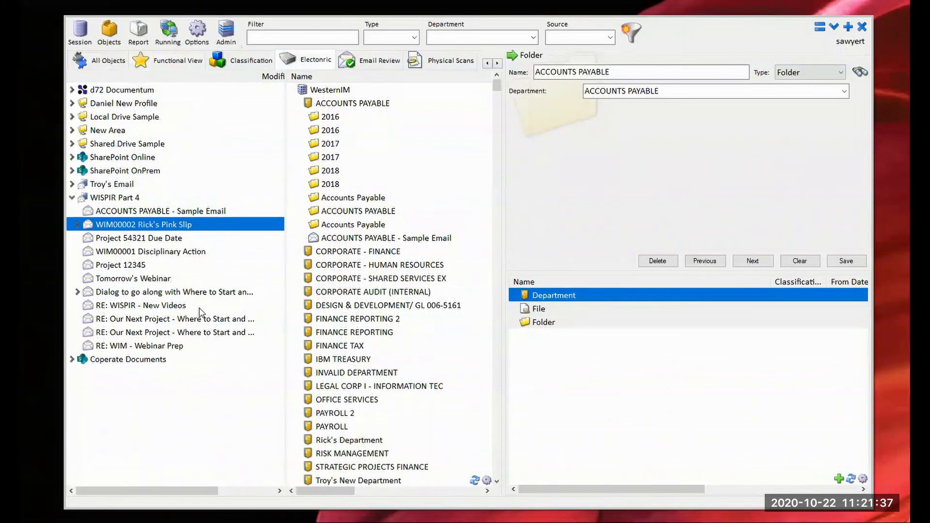
click(512, 57)
scroll(479, 145, down, 1)
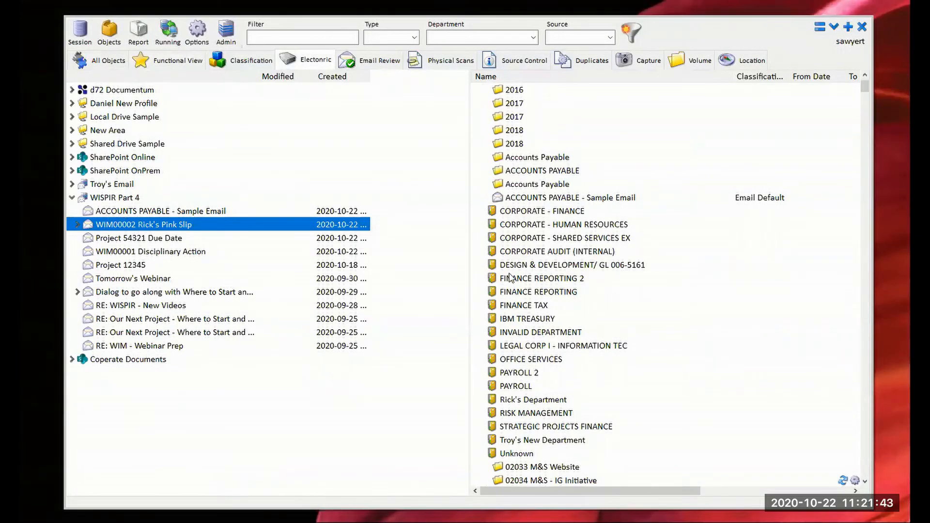
scroll(509, 277, down, 2)
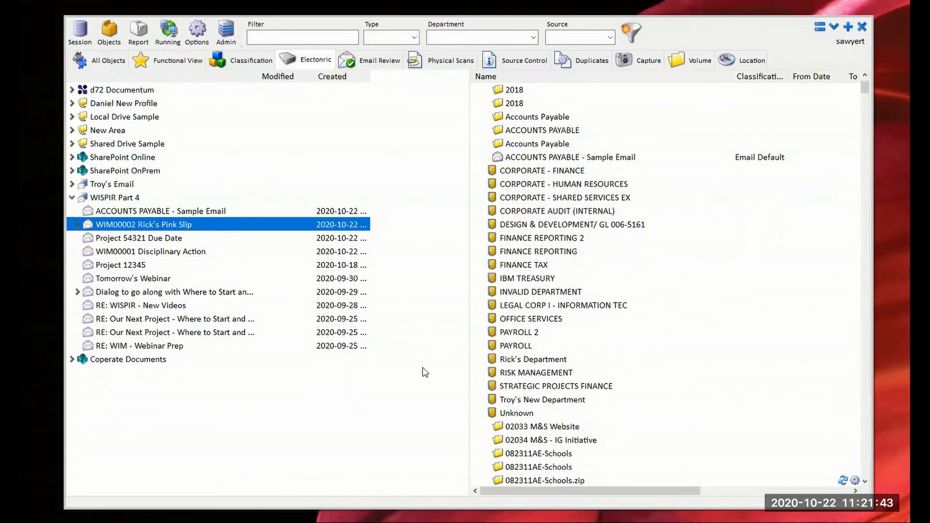
click(130, 240)
click(121, 265)
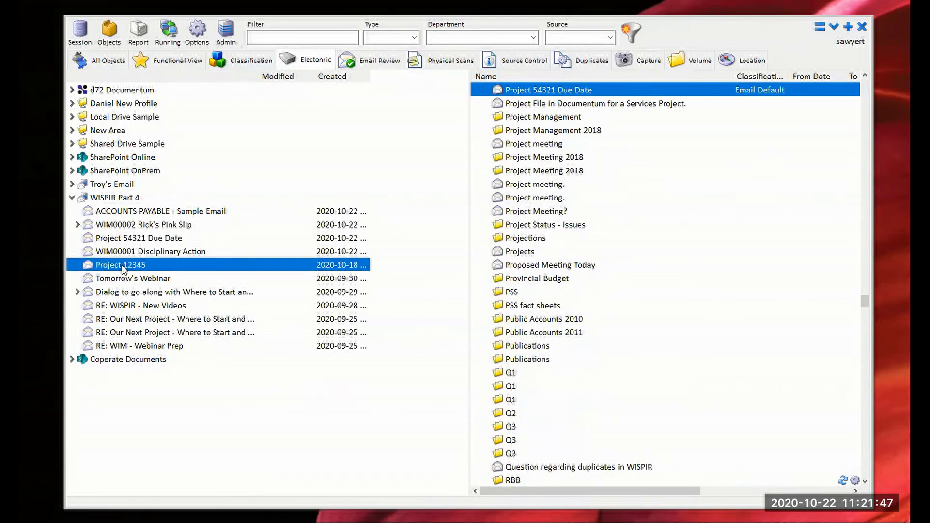
scroll(545, 133, up, 2)
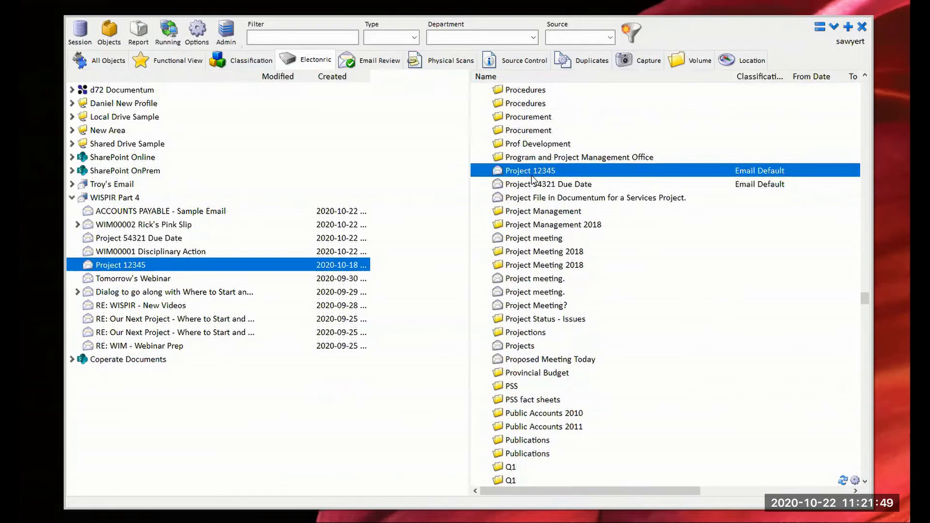
scroll(533, 179, up, 6)
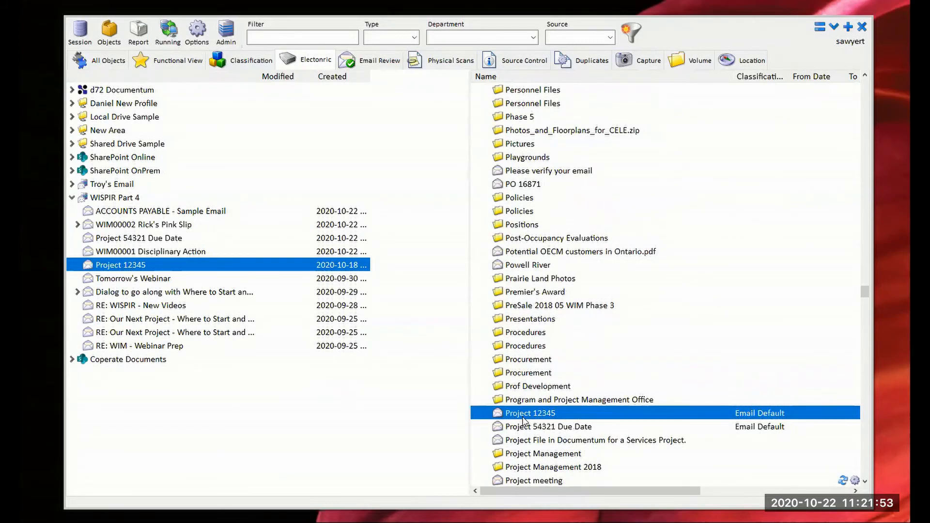
Step: File the Project 12345 and RE: WISPIR - New Videos emails in the department directly above RISK MANAGEMENT
drag(864, 292, 869, 104)
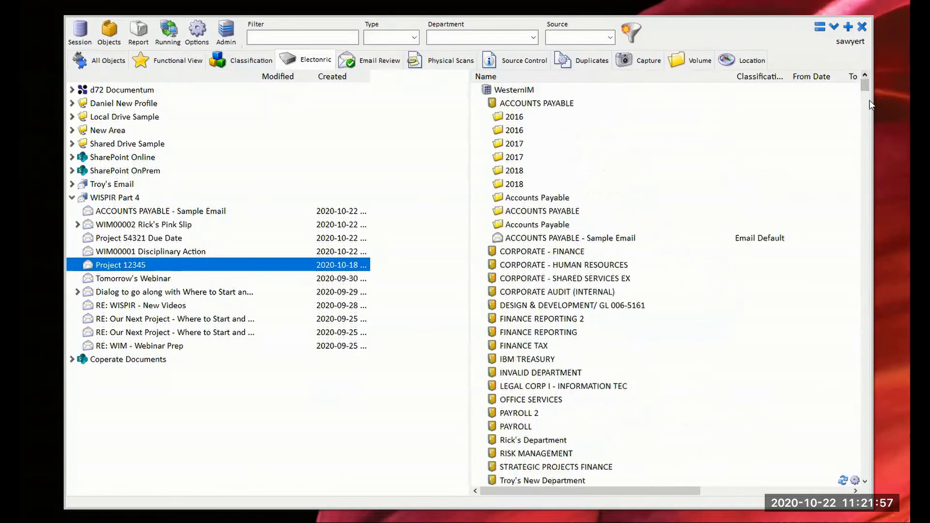
scroll(659, 266, down, 1)
scroll(535, 235, down, 1)
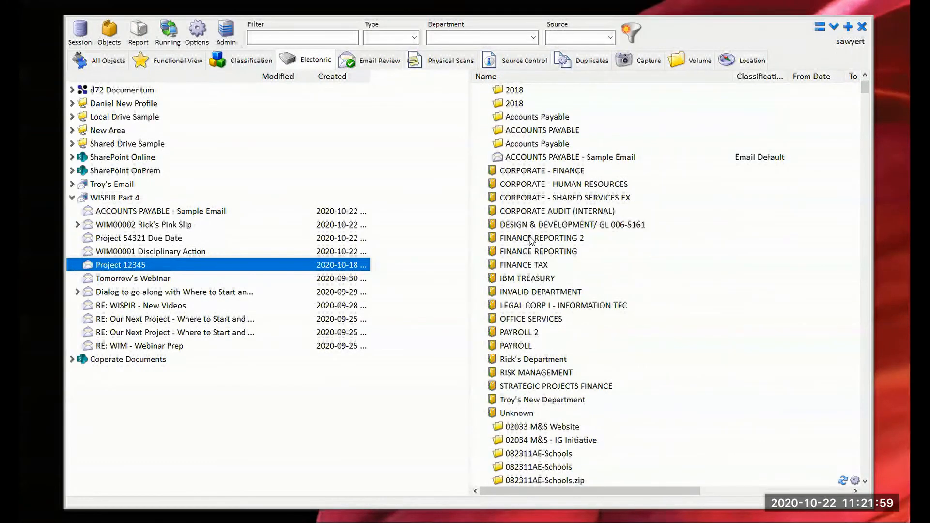
scroll(481, 310, down, 1)
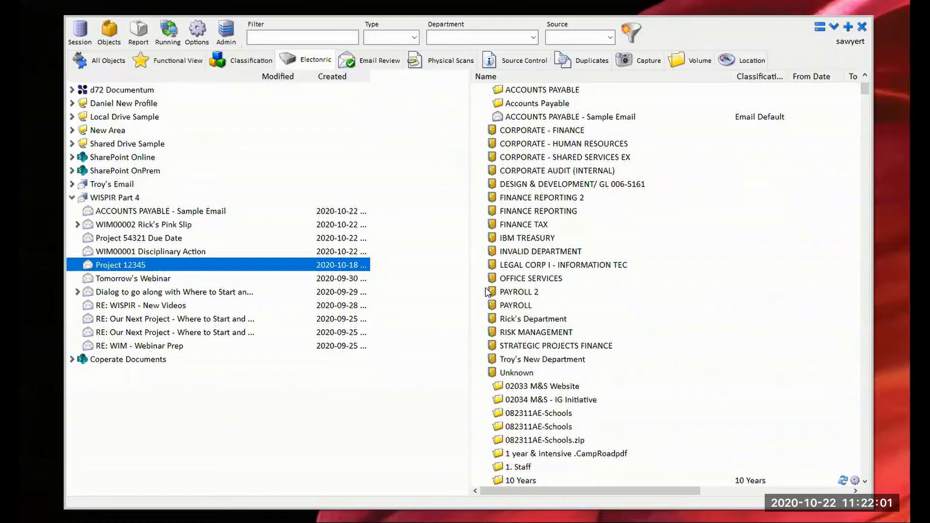
scroll(492, 297, down, 1)
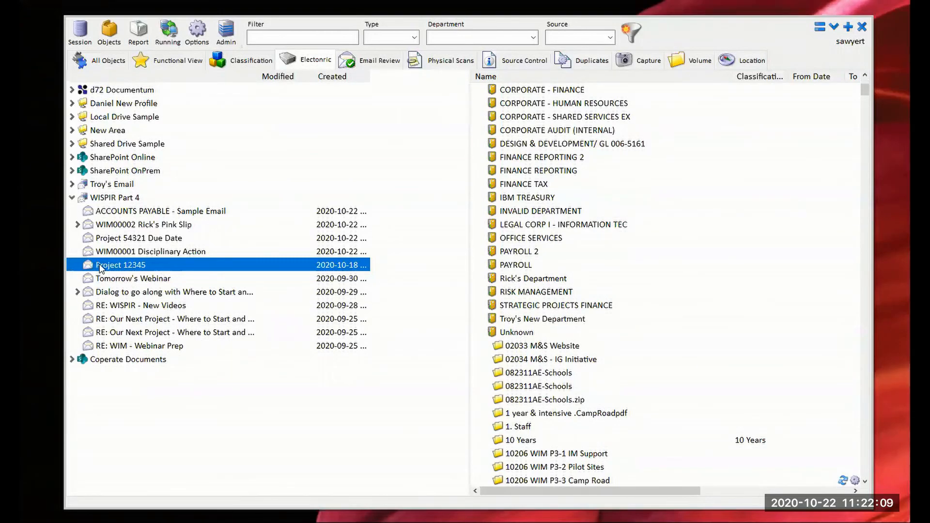
double_click(531, 282)
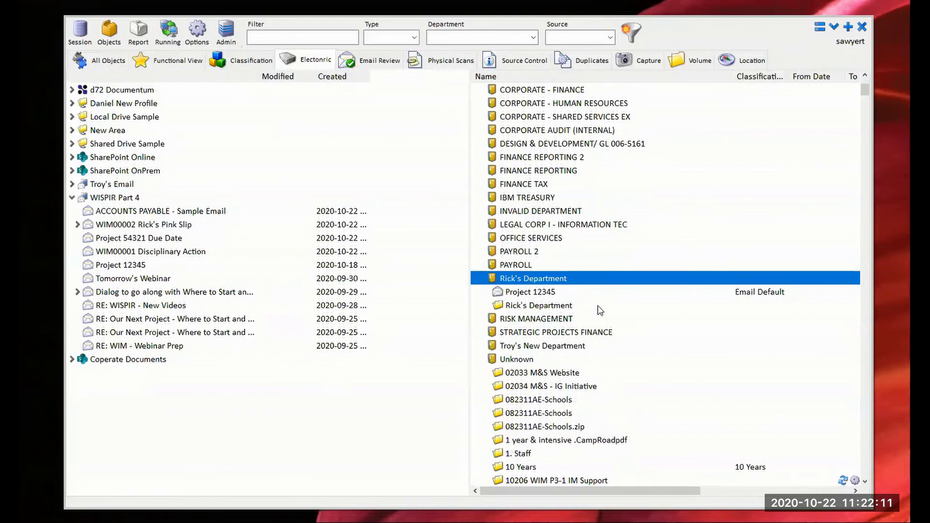
drag(126, 306, 552, 276)
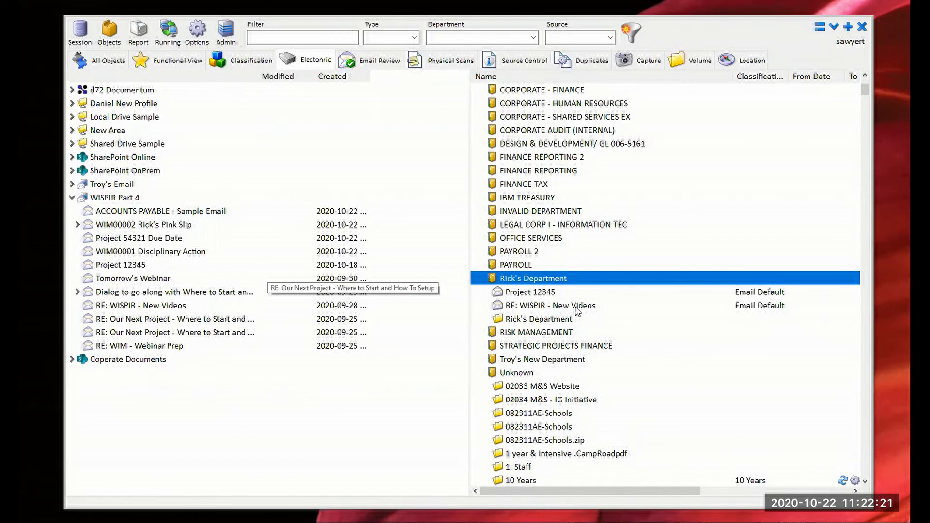
scroll(544, 384, up, 2)
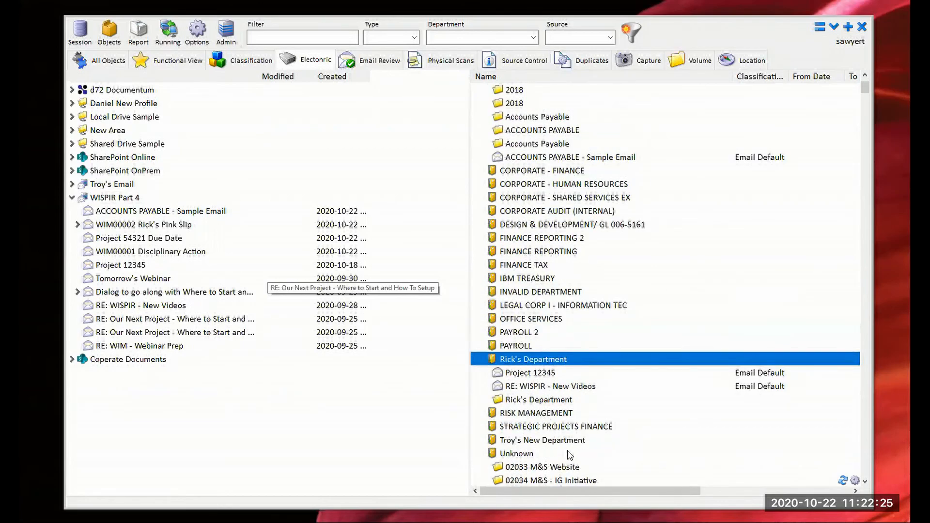
scroll(570, 455, down, 3)
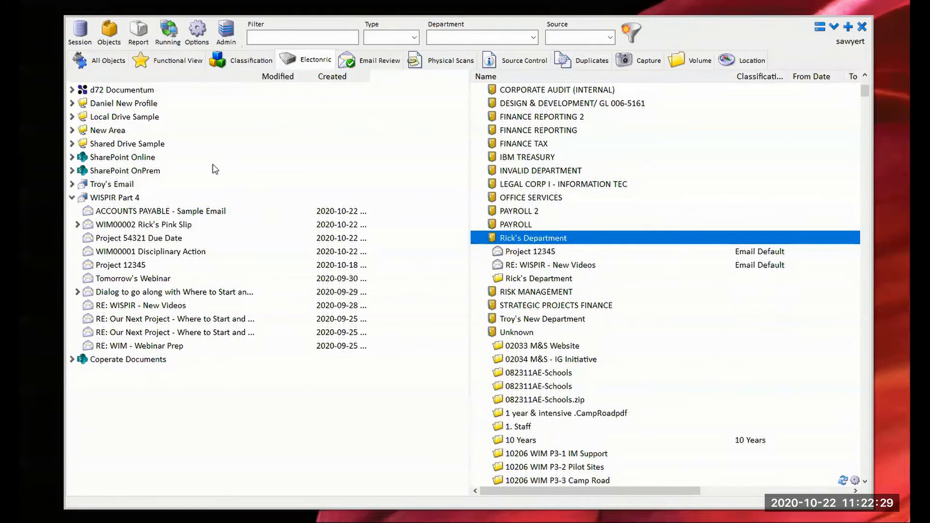
Step: Filter all objects by 12345 and open the metadata of the Project 12345 email
click(107, 60)
click(296, 37)
text(12345)
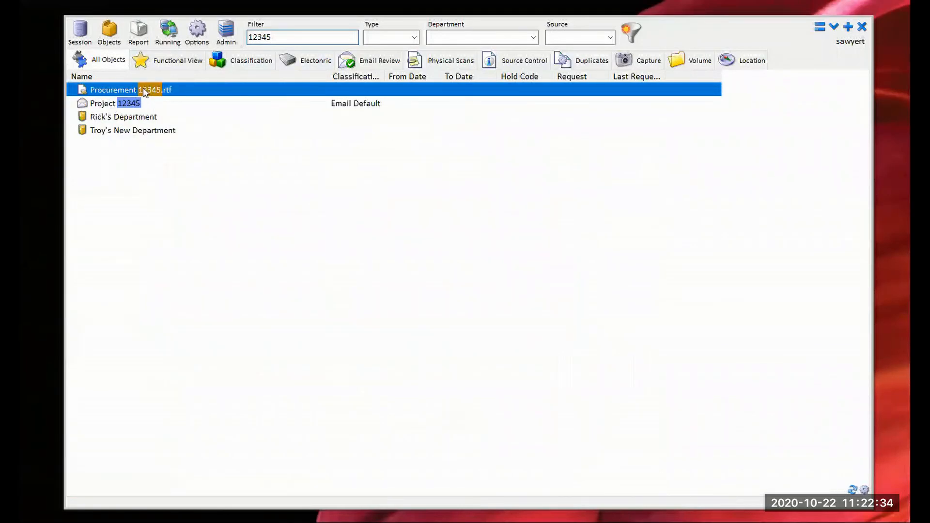
click(124, 103)
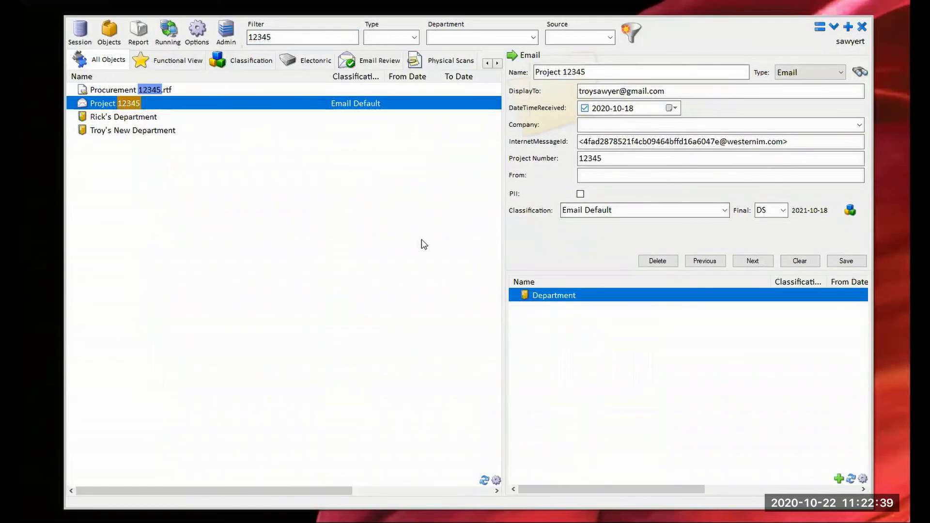
Step: Select Procurement 12345.rtf and the Project 12345 email together, and view the Bulk Update attribute form without applying a change
click(167, 89)
ctrl+click(151, 103)
right_click(151, 103)
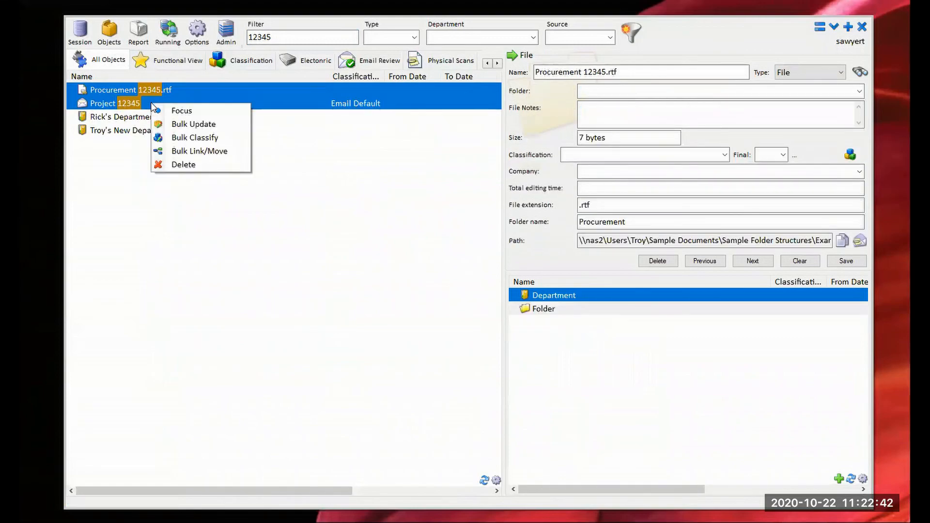
click(223, 130)
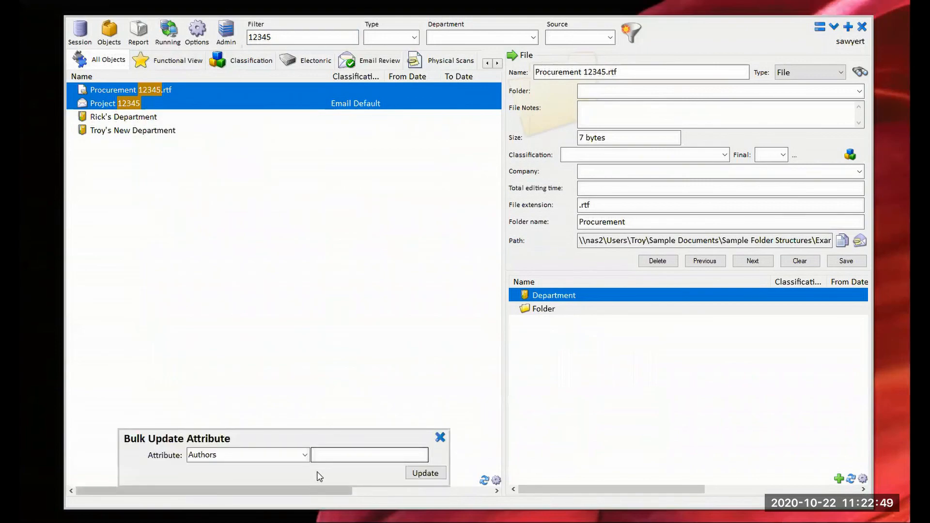
click(439, 436)
Step: Bulk classify Procurement 12345.rtf and the Project 12345 email as COM-04, and check the email's classification and final disposition date
right_click(139, 96)
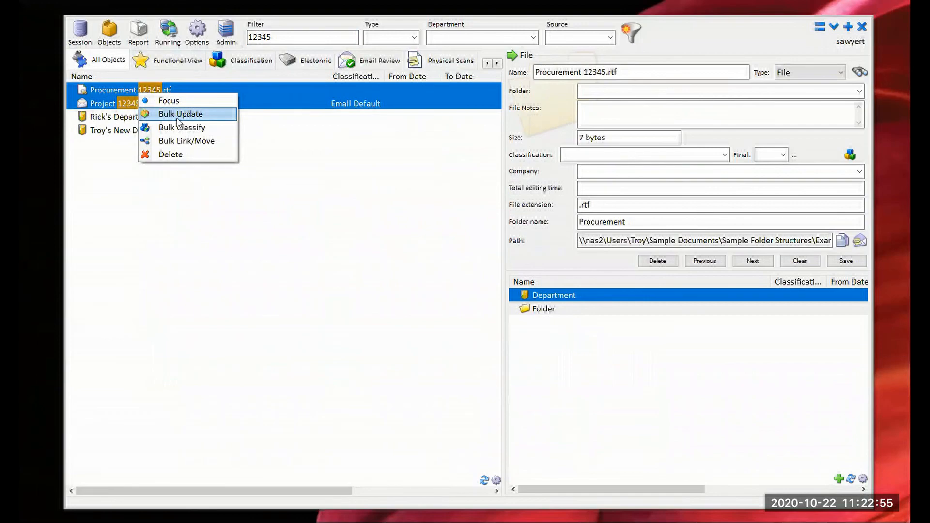
click(195, 128)
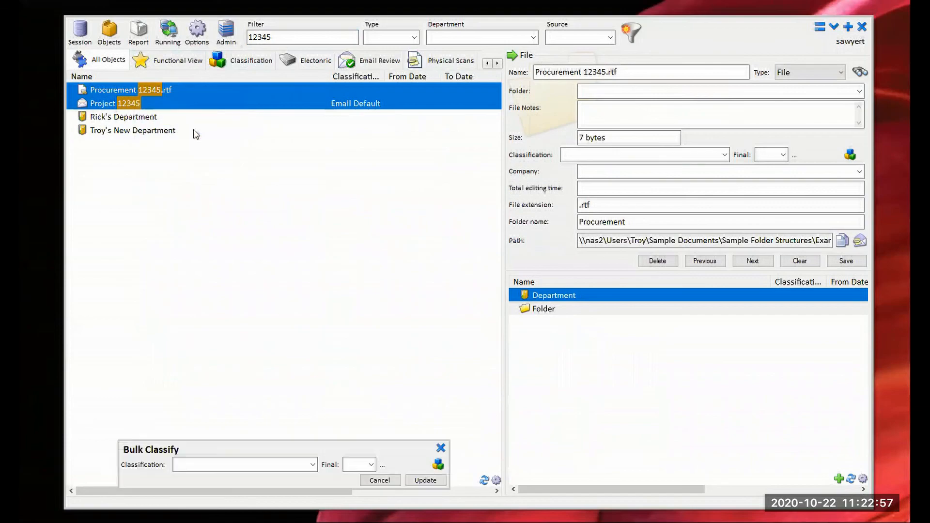
click(312, 465)
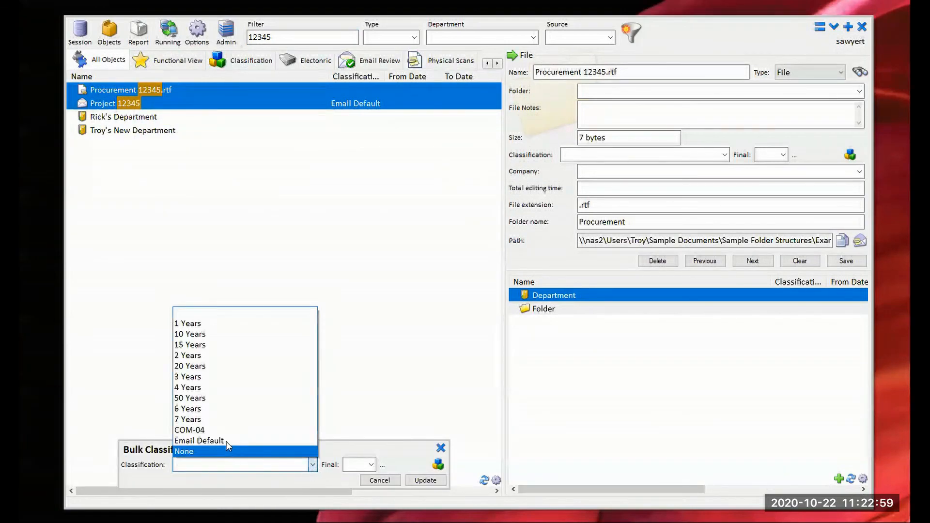
click(193, 429)
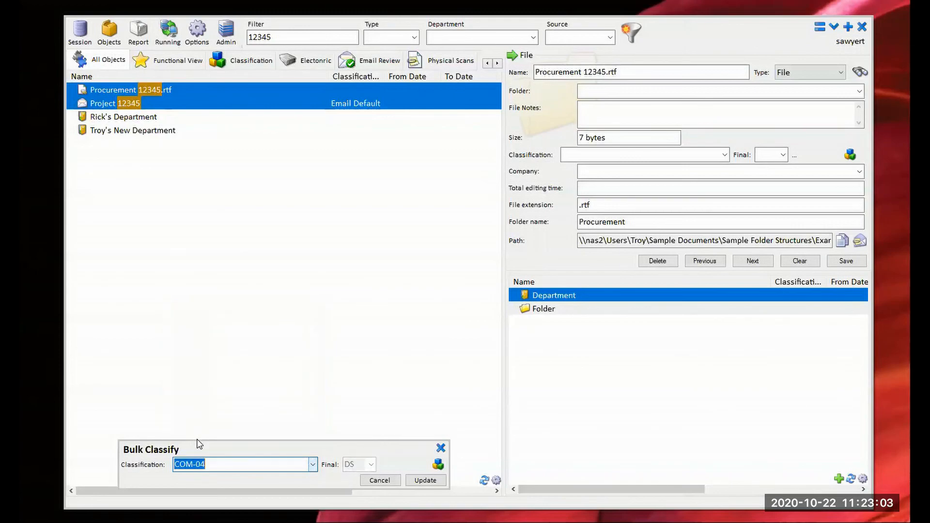
click(424, 480)
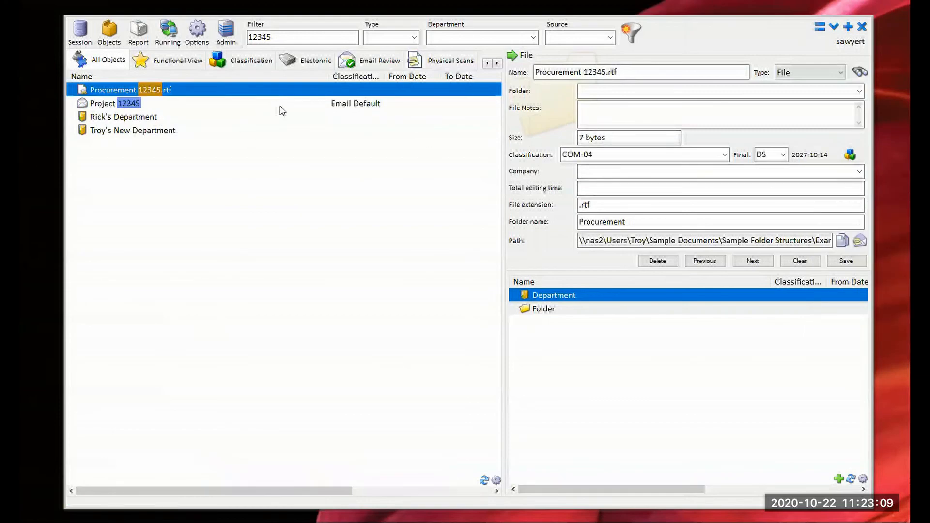
click(281, 106)
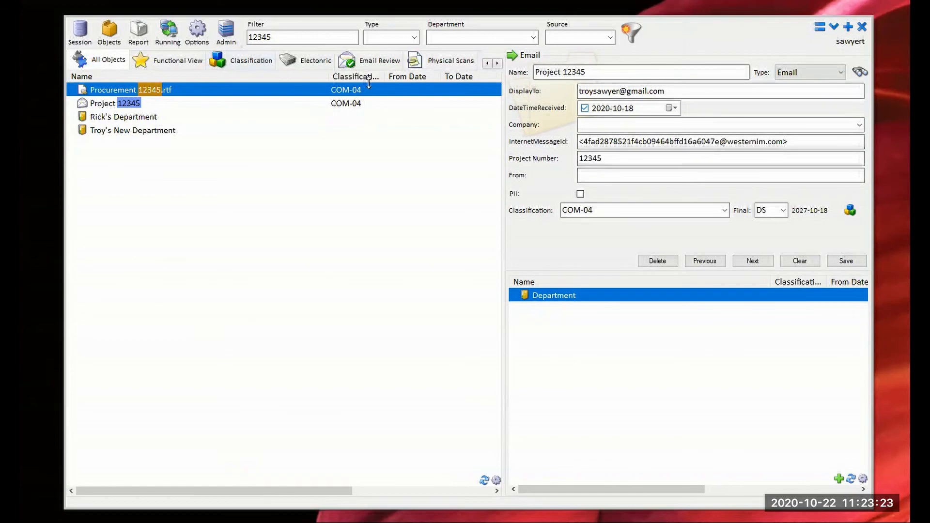
Step: Return to the Electronic view and collapse the ACCOUNTS PAYABLE department to review the department structure
click(306, 66)
scroll(345, 364, up, 3)
scroll(344, 361, up, 3)
double_click(308, 106)
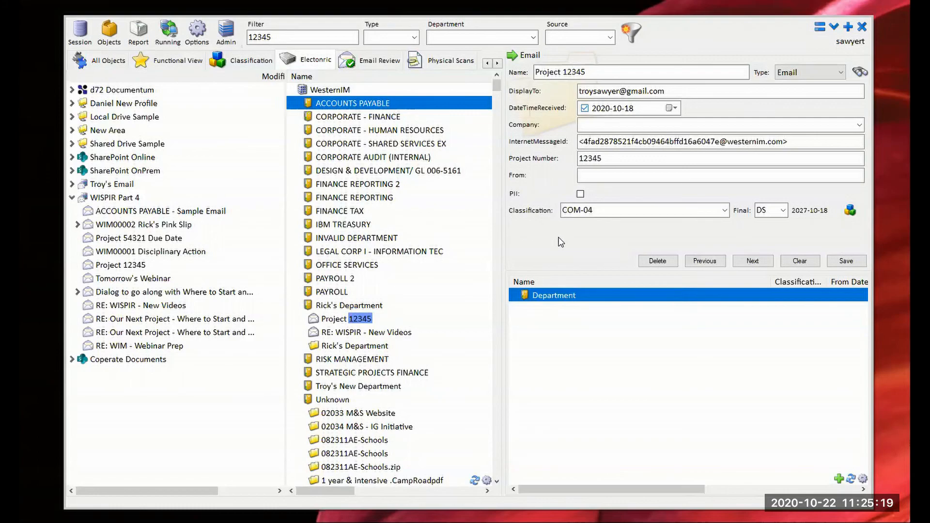
scroll(482, 252, down, 1)
scroll(464, 256, up, 1)
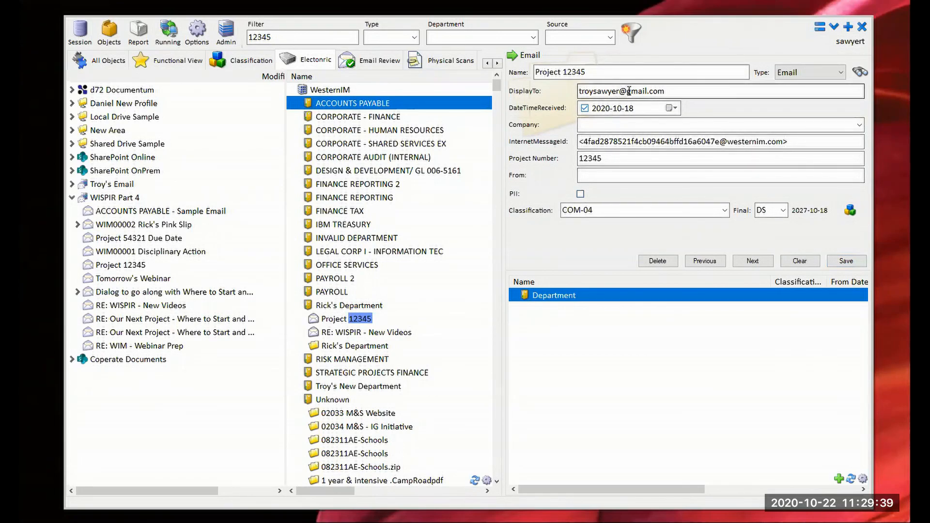
Step: Clear the 12345 filter from the Electronic view, refresh the tree, and expand WesternIM to its department list
click(326, 89)
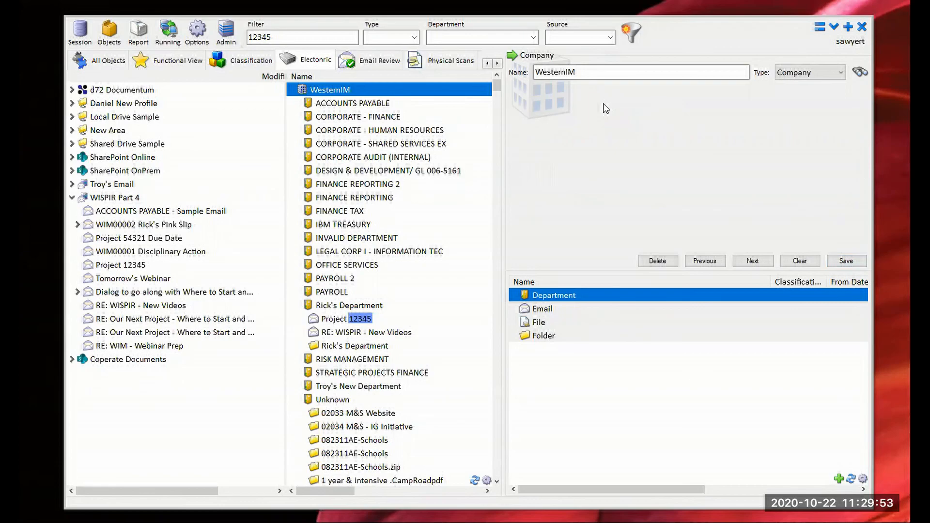
double_click(298, 90)
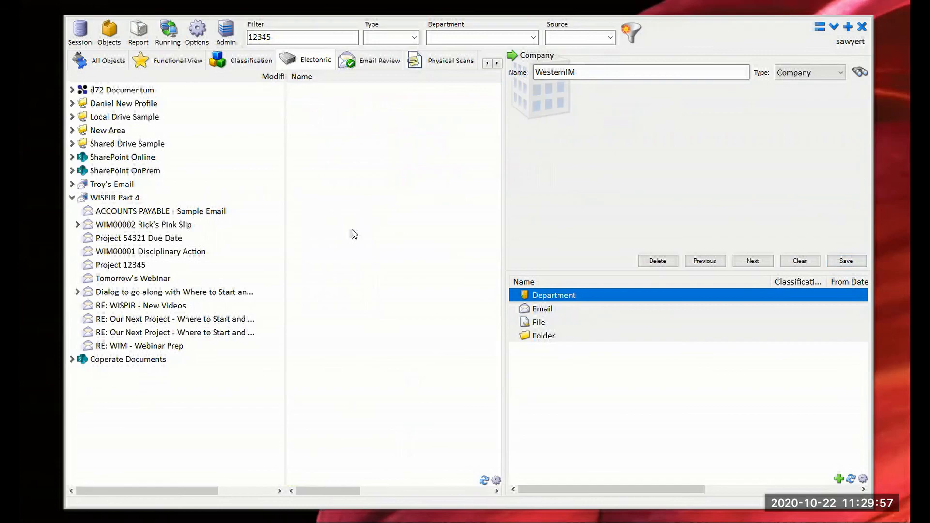
click(484, 480)
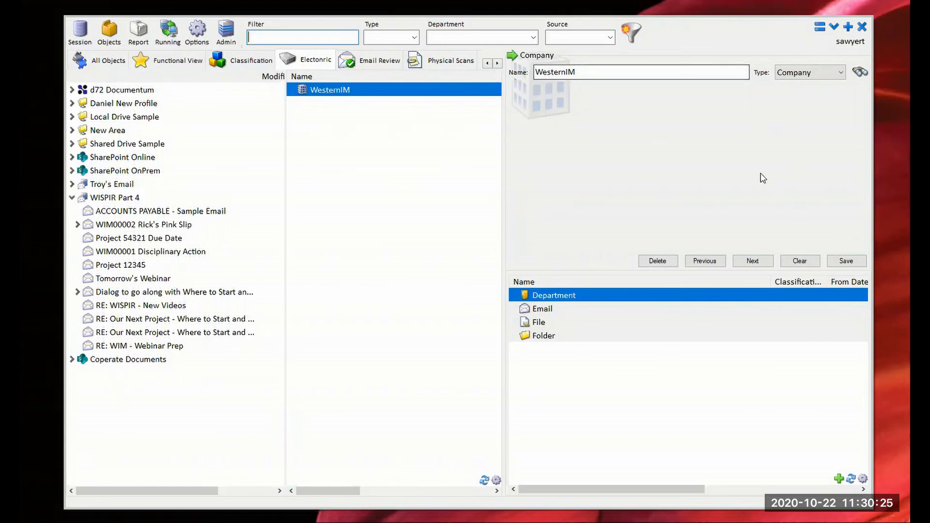
double_click(326, 89)
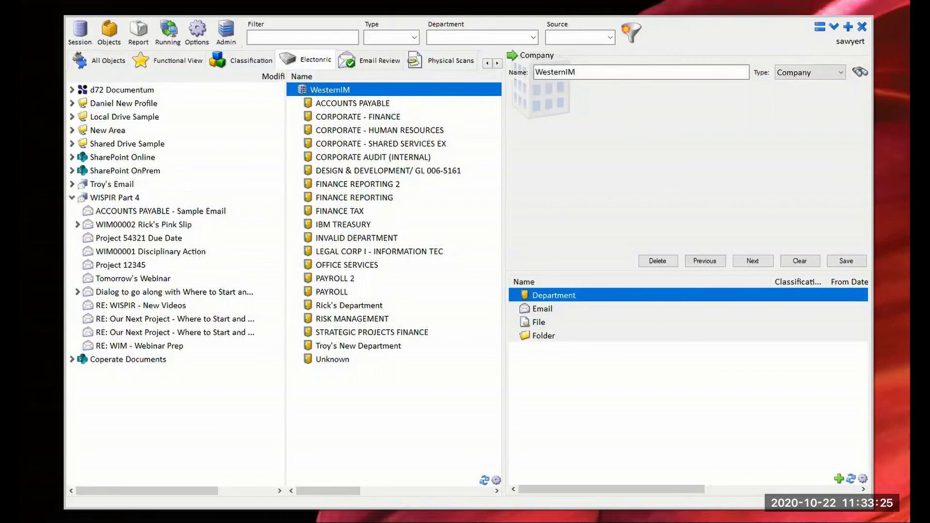
Step: Switch to the Chrome window with the westernim.com home page and position it in front of WISPIR
drag(909, 70, 731, 69)
drag(542, 66, 773, 180)
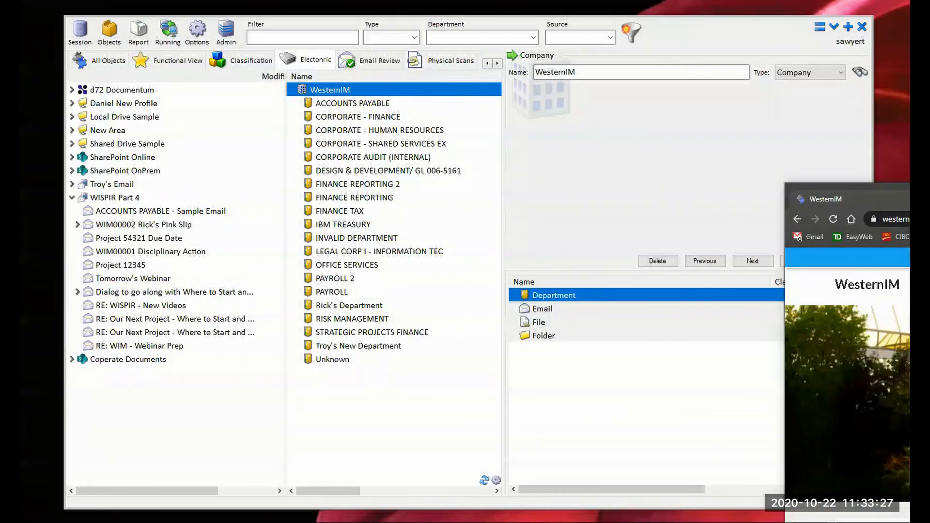
drag(702, 73, 678, 35)
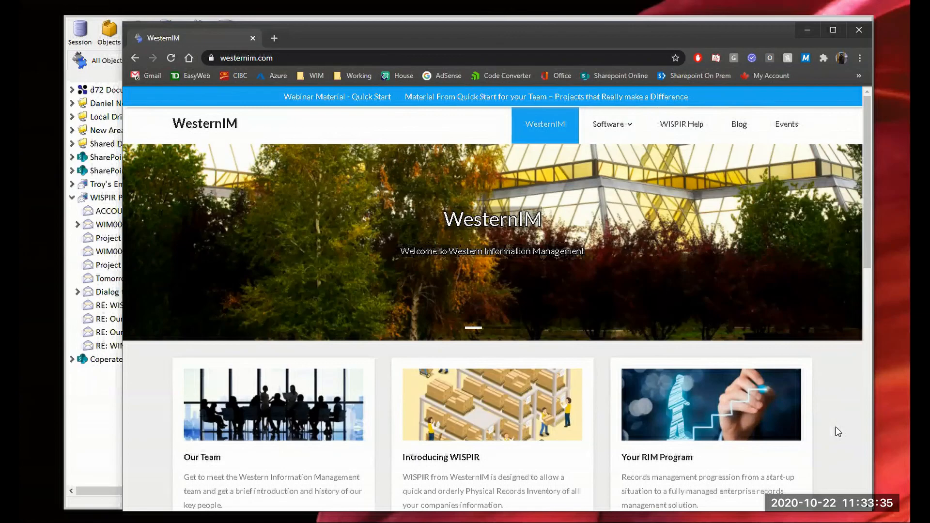
Step: Open the WesternIM website's Blog page and look through the Our Next Project webinar series posts
click(742, 130)
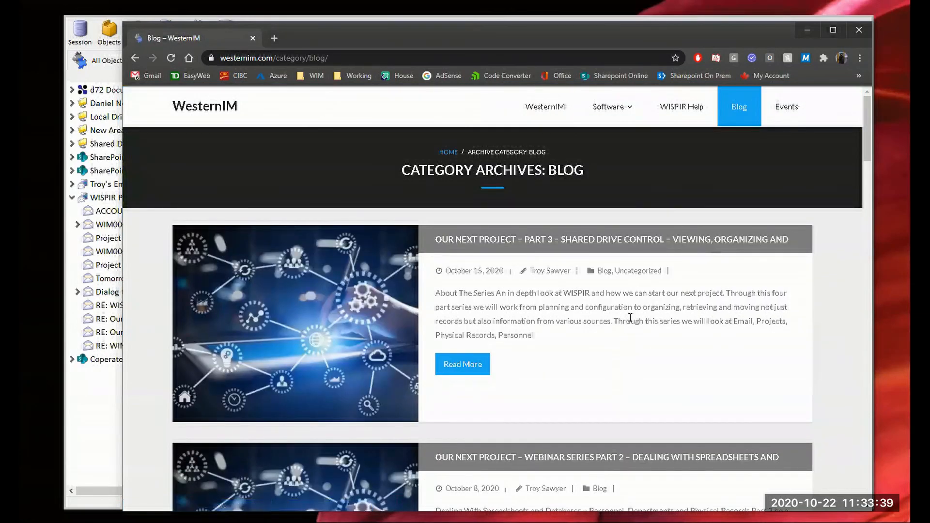
scroll(541, 321, down, 1)
scroll(672, 189, up, 1)
drag(119, 22, 76, 11)
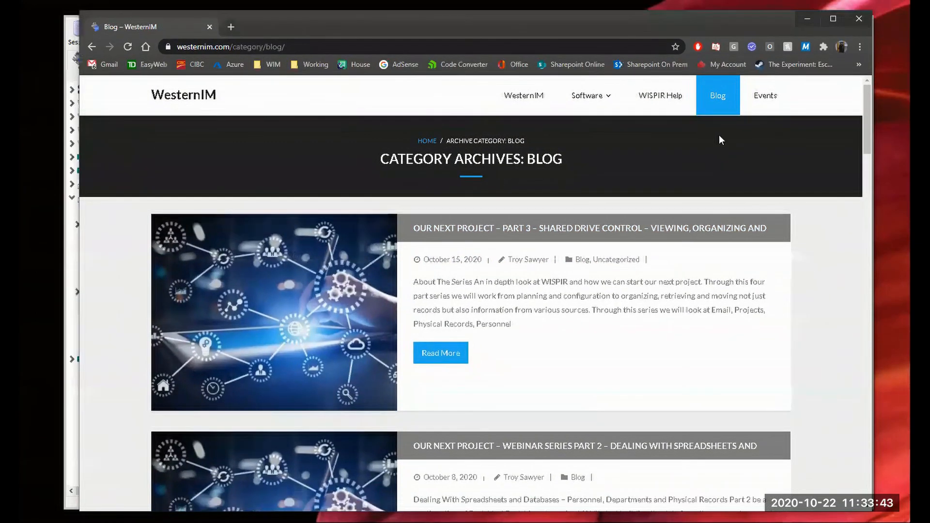
scroll(673, 280, down, 5)
scroll(671, 287, down, 2)
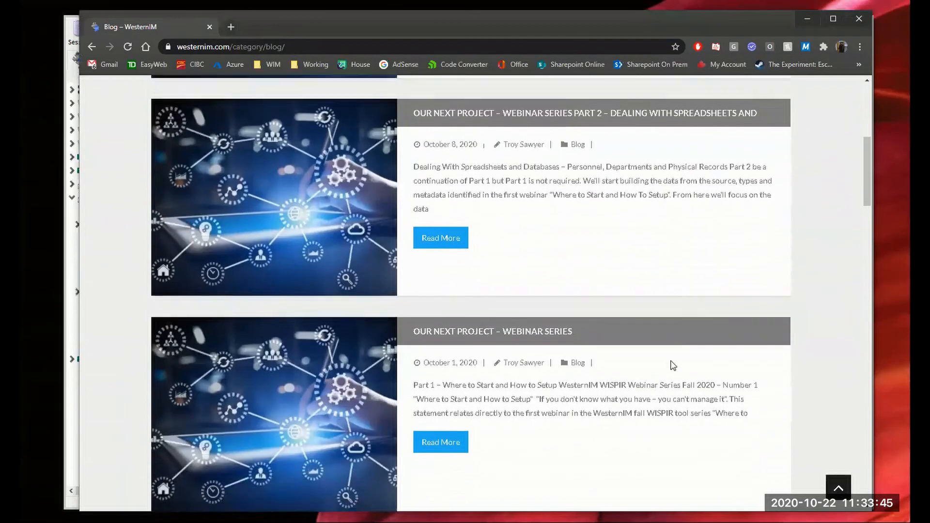
scroll(469, 261, up, 5)
scroll(494, 289, up, 3)
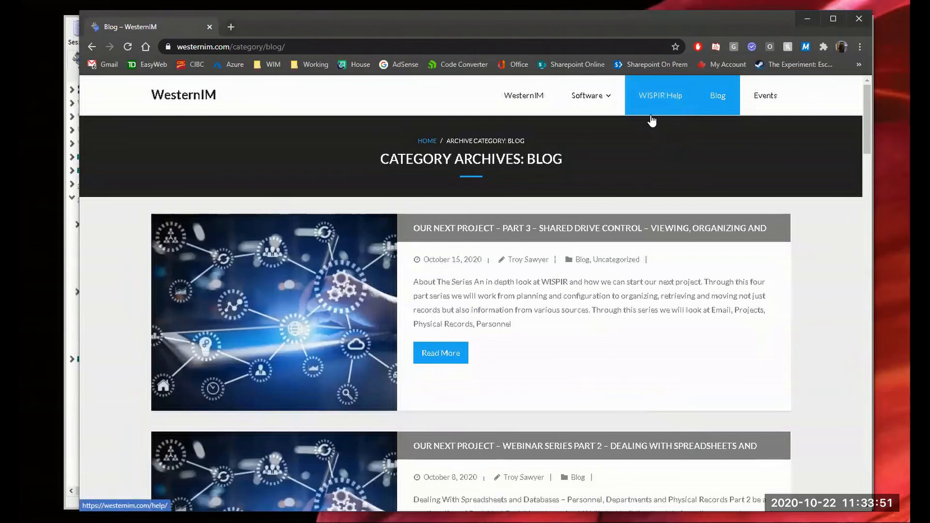
Step: Open the page for WISPIR – WesternIM's Records Inventory Tool, skim its content, and go to the Request A Demo form
mouse_move(588, 102)
click(605, 148)
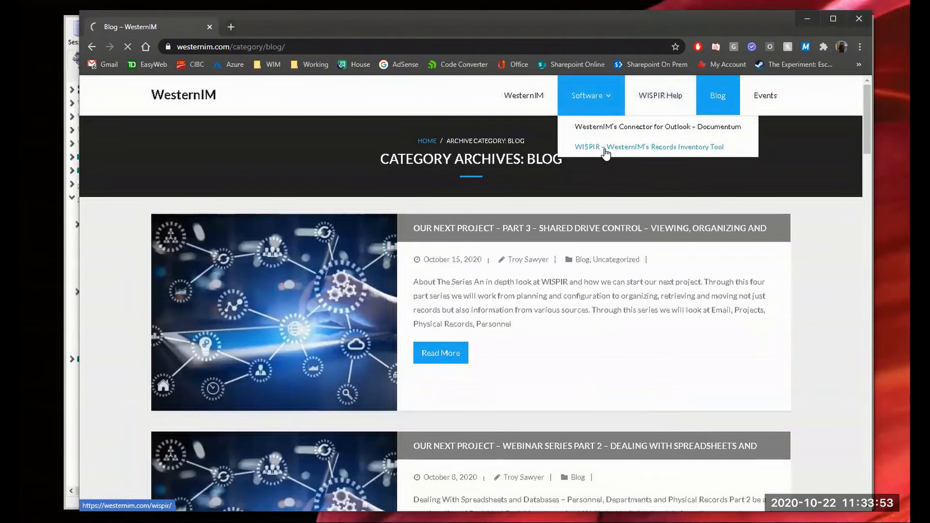
drag(786, 242, 644, 242)
scroll(803, 345, down, 8)
scroll(805, 345, up, 10)
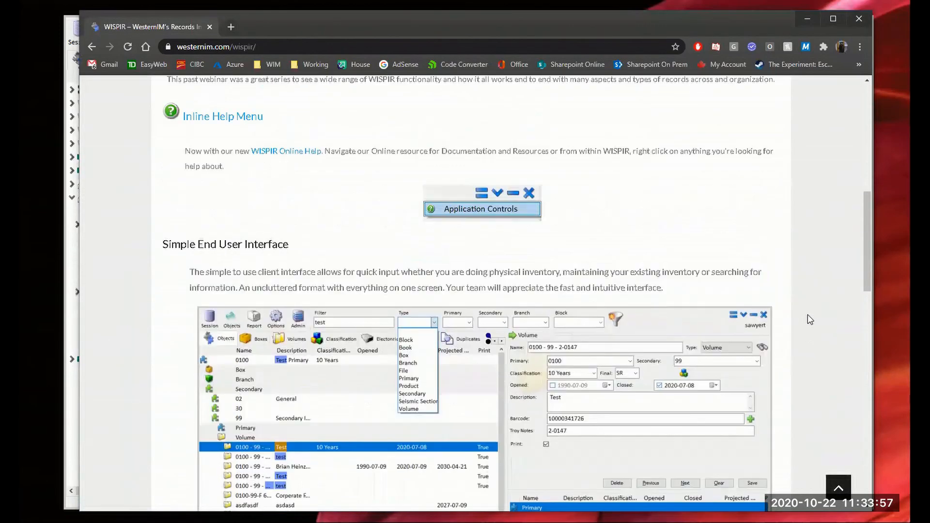
click(715, 248)
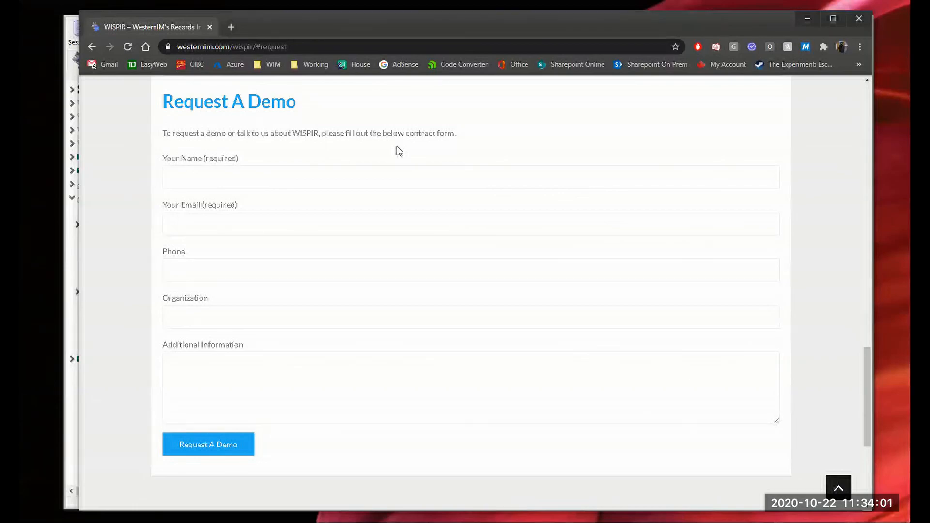
click(891, 359)
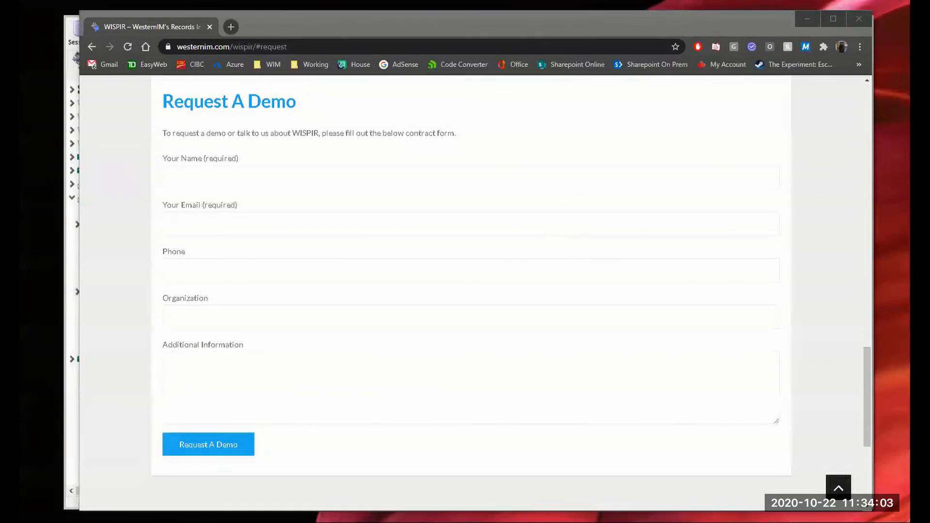